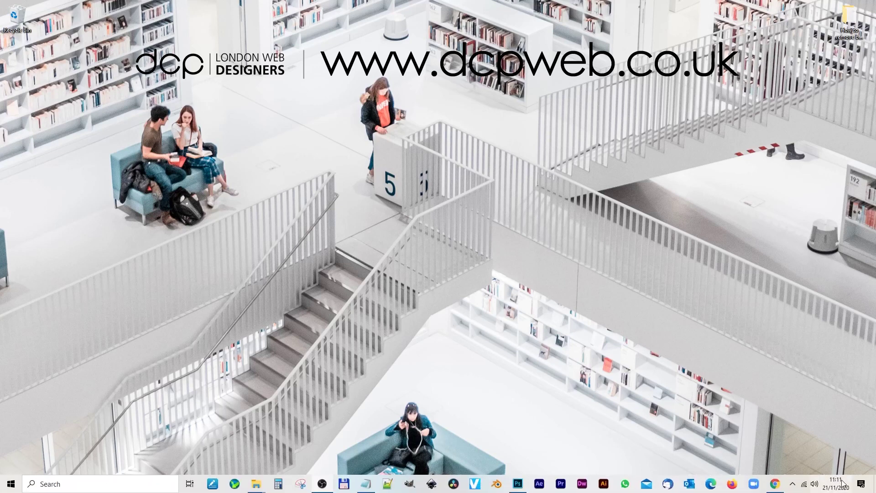
# Restore the Chrome window showing the Unsplash photo of the woman in the yellow tracksuit
pyautogui.click(783, 483)
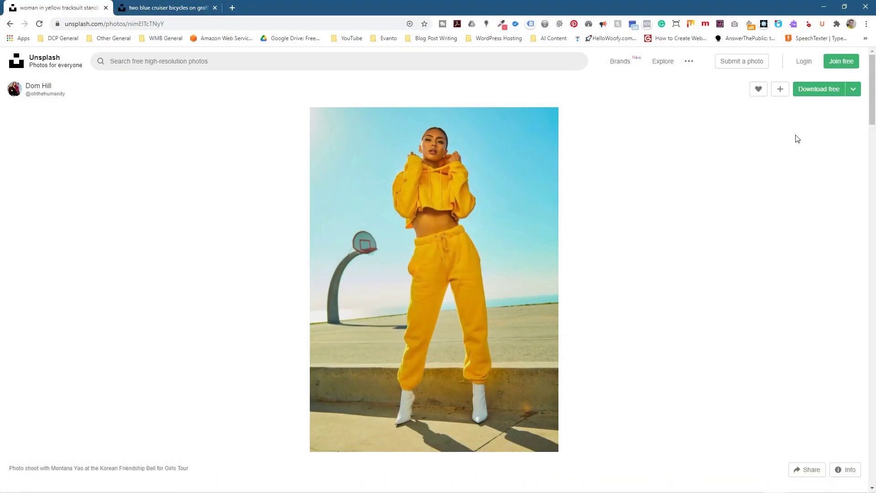
# Download the yellow tracksuit and graffiti bicycles photos, then snap Chrome to the left half
pyautogui.click(818, 90)
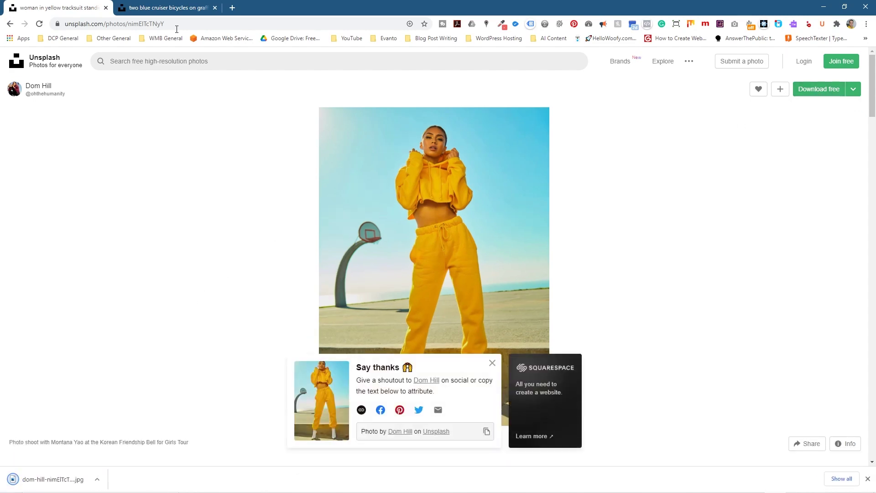
pyautogui.click(172, 9)
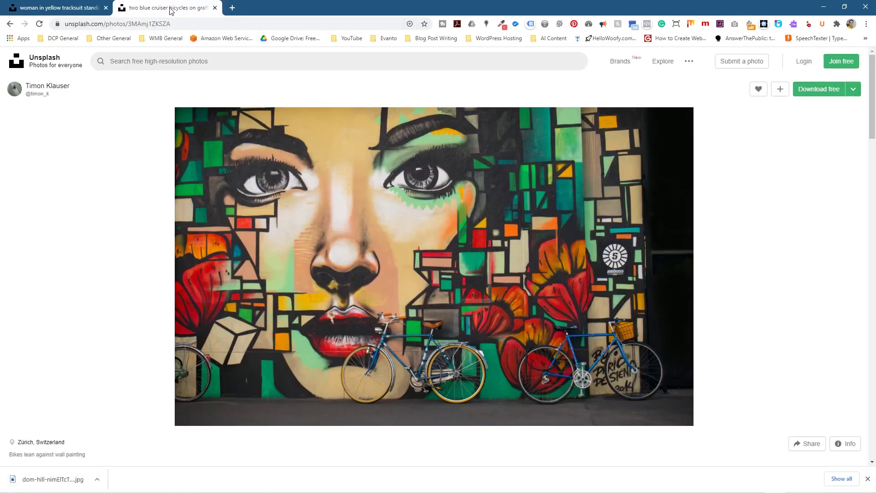
pyautogui.click(812, 94)
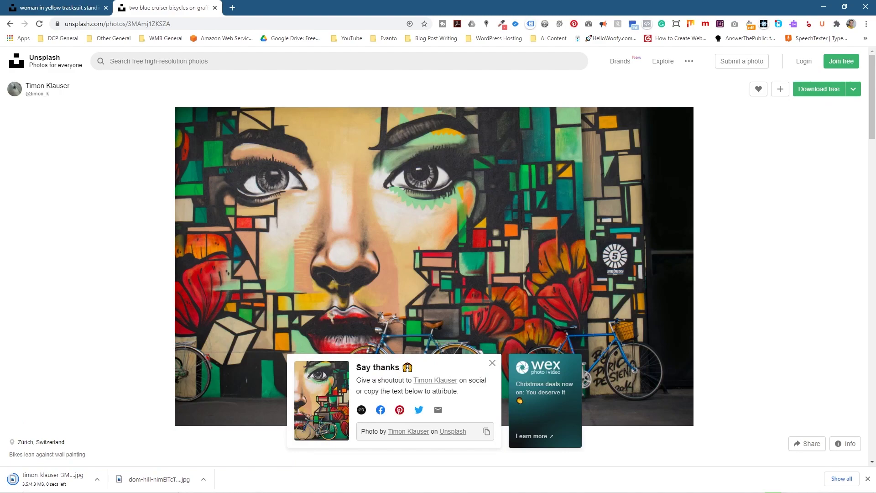
pyautogui.press('super+Left')
pyautogui.press('Escape')
# Snap the 'How to remove background using Photoshop 2021' folder right and move both JPGs into it
pyautogui.doubleClick(850, 20)
pyautogui.press('super+Right')
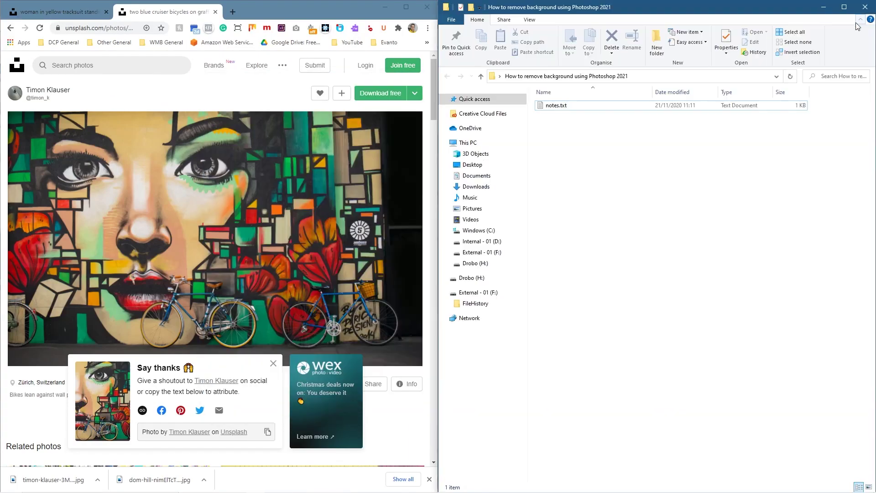
pyautogui.moveTo(180, 475); pyautogui.dragTo(612, 268)
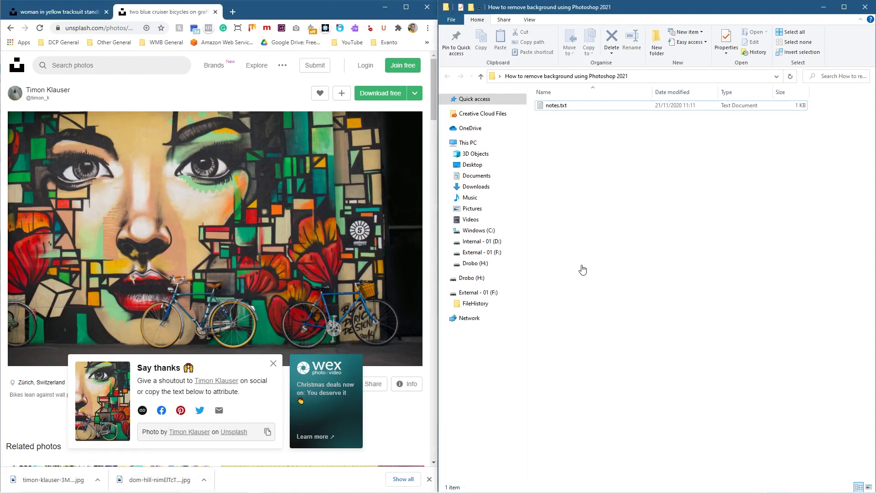
pyautogui.moveTo(34, 479); pyautogui.dragTo(570, 161)
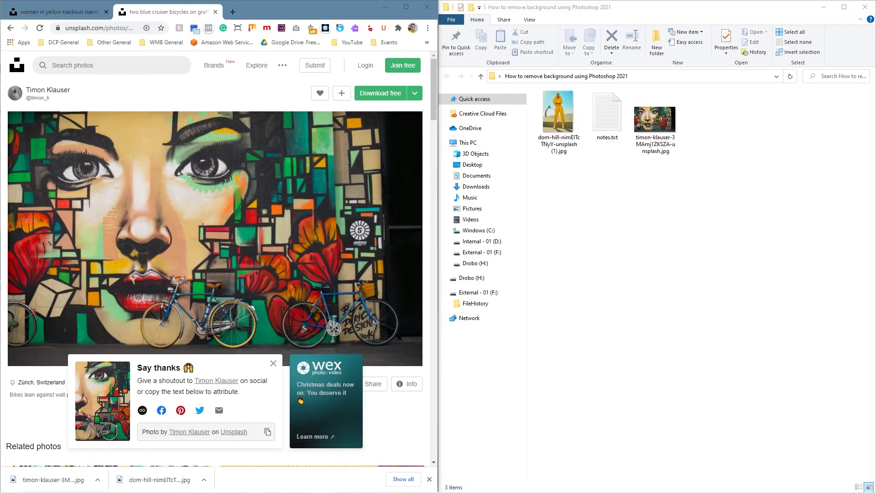
pyautogui.click(405, 7)
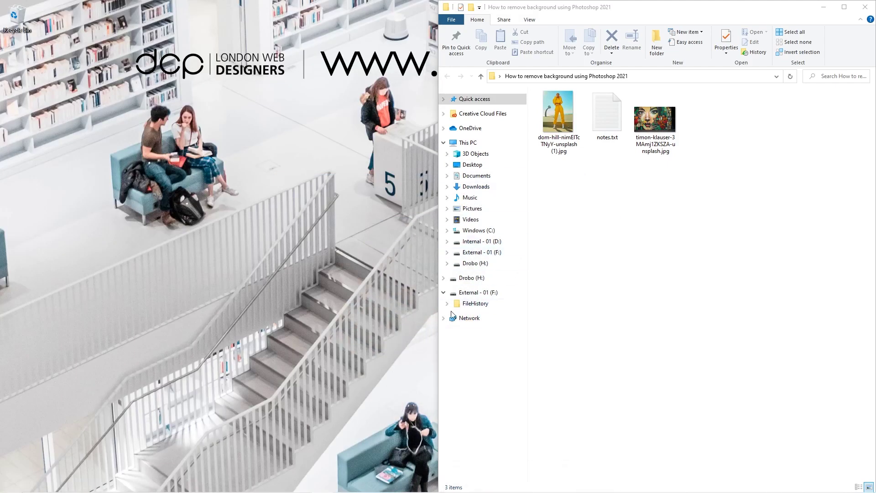
pyautogui.press('super')
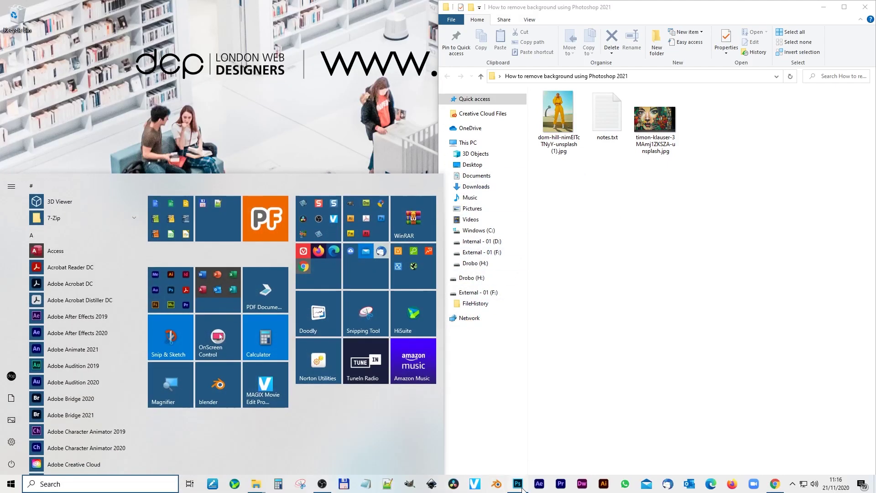
# Launch Photoshop and open the dom-hill tracksuit photo from the project folder
pyautogui.click(517, 483)
pyautogui.hotkey('alt', 'Tab')
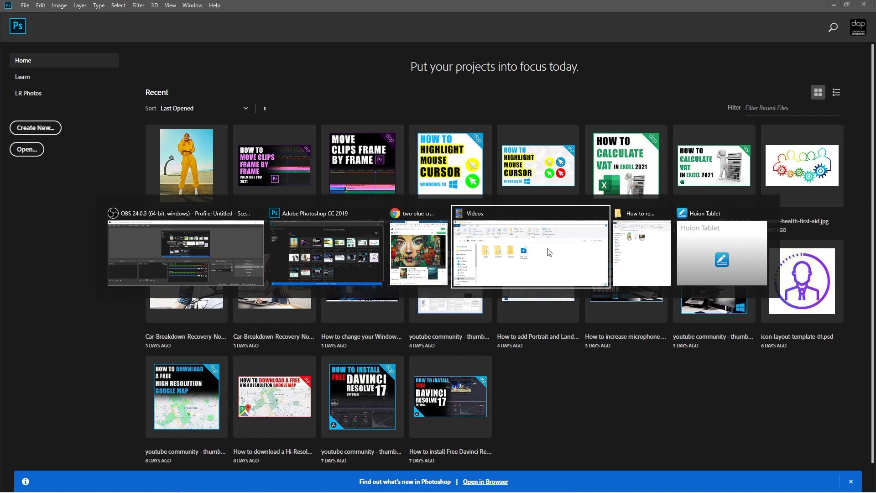
pyautogui.hotkey('alt', 'Tab')
pyautogui.press('Tab')
pyautogui.press('Tab')
pyautogui.press('Tab')
pyautogui.moveTo(571, 119); pyautogui.dragTo(261, 89)
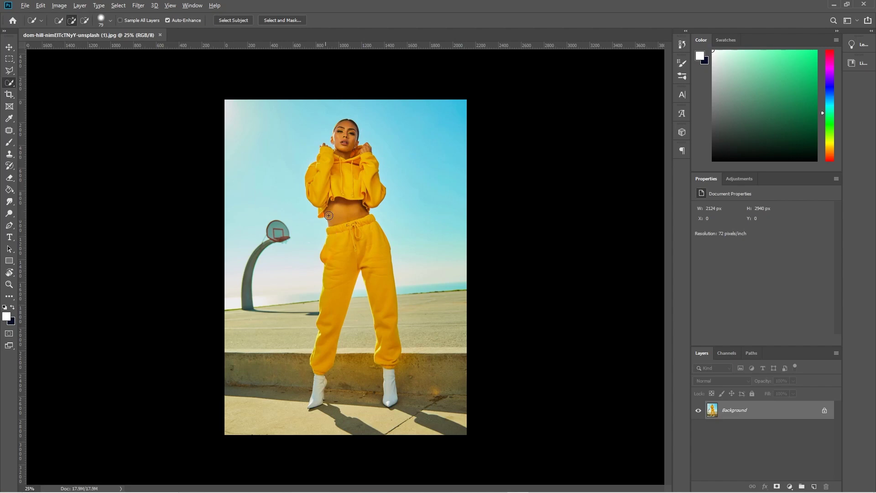
# Zoom in and centre the woman, then switch to the Quick Selection Tool
pyautogui.scroll(3, 344, 214)
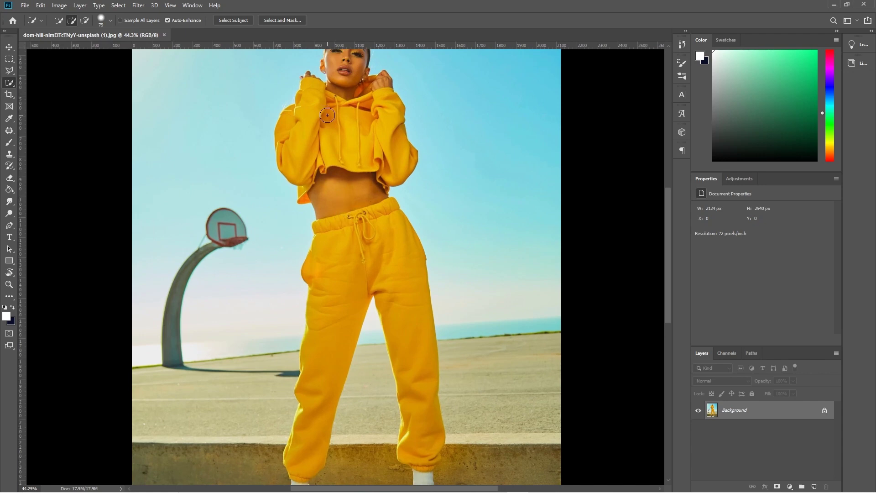
pyautogui.moveTo(328, 113); pyautogui.dragTo(332, 177)
pyautogui.rightClick(9, 85)
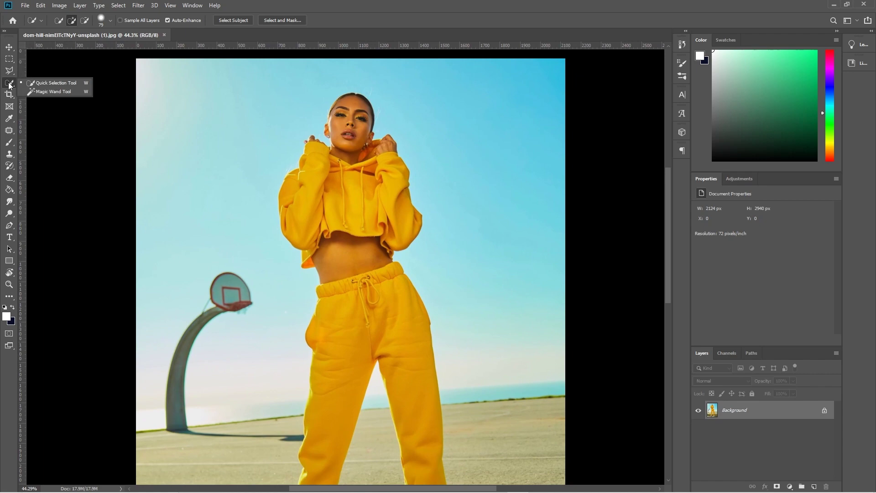
pyautogui.click(51, 84)
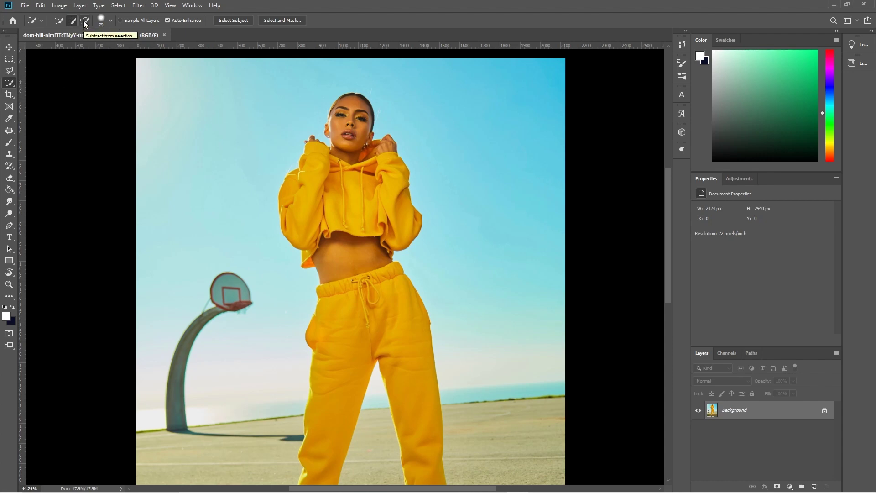
# Adjust the brush hardness and paint a Quick Selection over the woman from head to boots
pyautogui.click(110, 21)
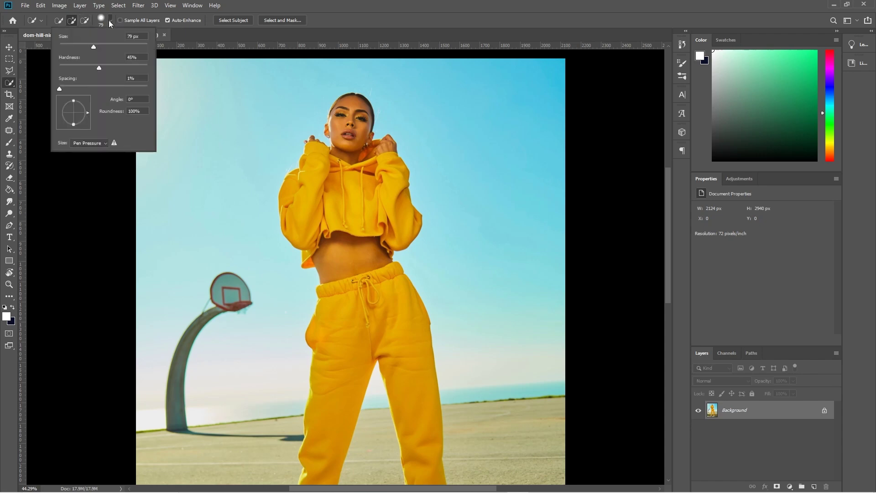
pyautogui.click(99, 67)
pyautogui.moveTo(353, 108)
pyautogui.mouseDown()
pyautogui.moveTo(348, 132)
pyautogui.moveTo(361, 169)
pyautogui.moveTo(381, 172)
pyautogui.moveTo(327, 236)
pyautogui.moveTo(365, 200)
pyautogui.mouseUp()
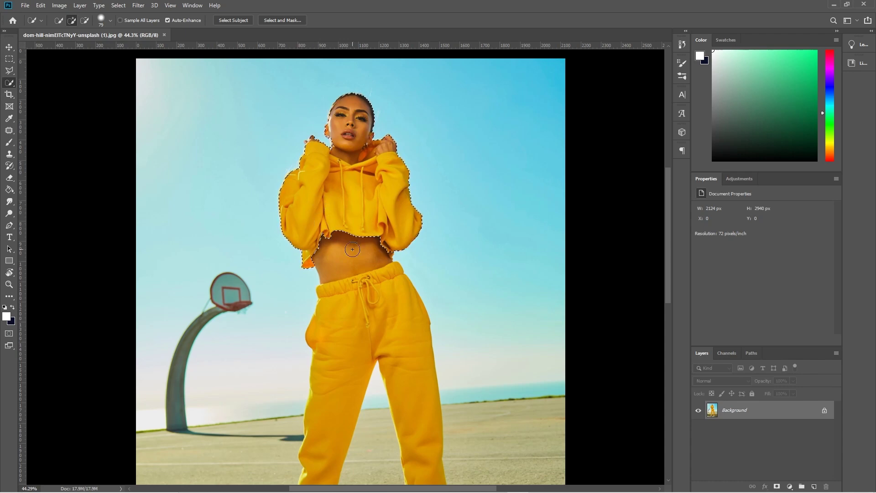
pyautogui.moveTo(378, 310)
pyautogui.mouseDown()
pyautogui.moveTo(373, 329)
pyautogui.moveTo(351, 341)
pyautogui.moveTo(350, 354)
pyautogui.moveTo(403, 352)
pyautogui.mouseUp()
pyautogui.scroll(-2, 403, 352)
pyautogui.scroll(-5, 394, 337)
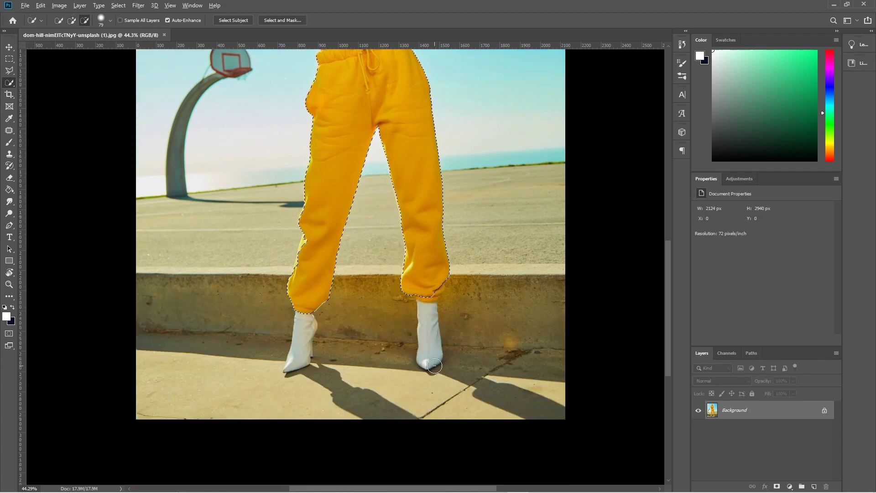
pyautogui.scroll(4, 433, 366)
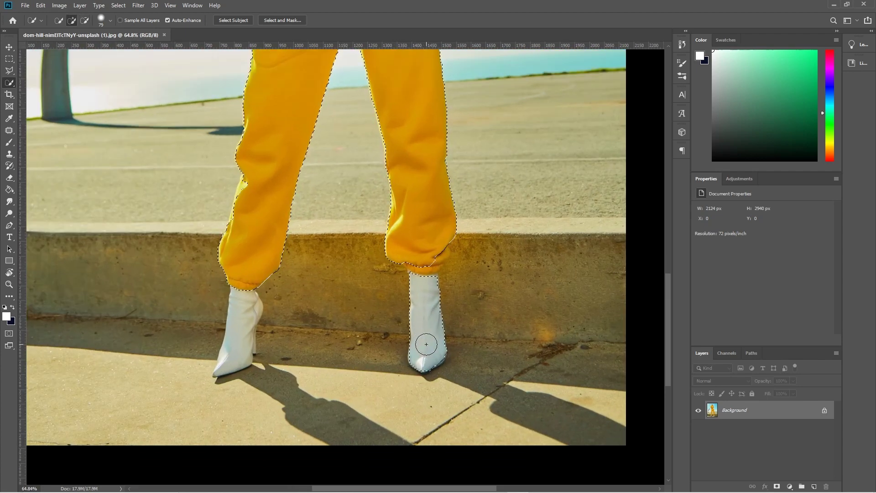
pyautogui.click(421, 265)
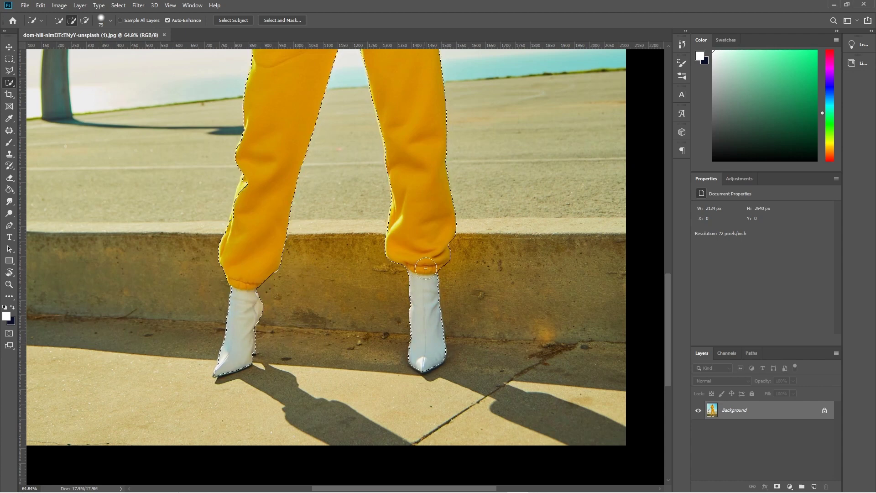
pyautogui.moveTo(450, 263)
pyautogui.mouseDown()
pyautogui.moveTo(514, 382)
pyautogui.moveTo(448, 266)
pyautogui.moveTo(554, 370)
pyautogui.moveTo(495, 403)
pyautogui.mouseUp()
pyautogui.scroll(1, 552, 137)
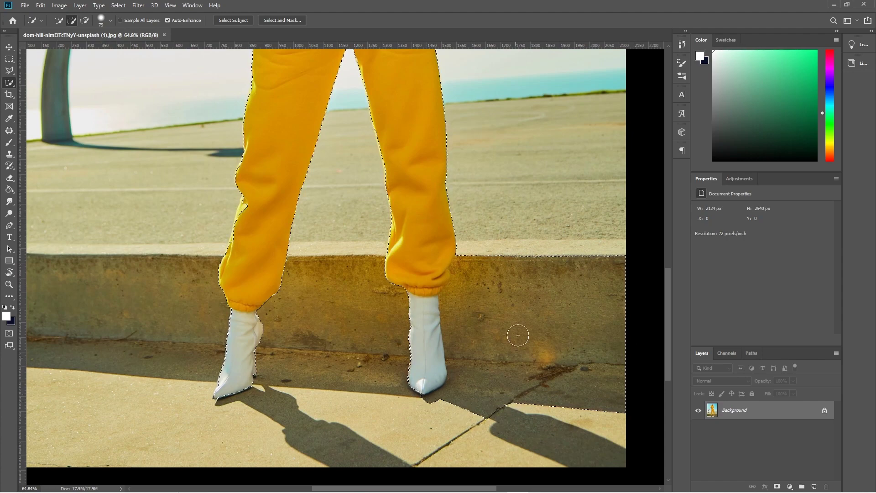
# Subtract the concrete curb beside the woman from the selection
pyautogui.click(84, 21)
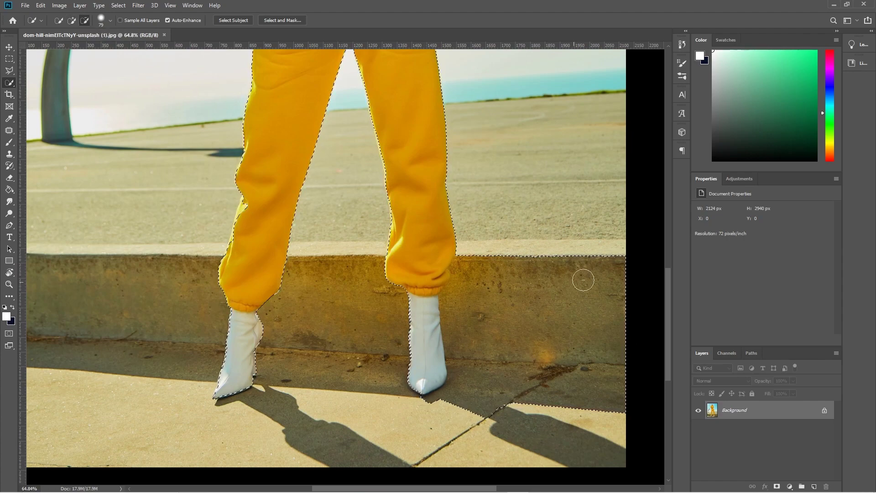
pyautogui.moveTo(640, 300)
pyautogui.mouseDown()
pyautogui.moveTo(539, 304)
pyautogui.moveTo(498, 293)
pyautogui.moveTo(478, 264)
pyautogui.moveTo(467, 291)
pyautogui.moveTo(465, 309)
pyautogui.mouseUp()
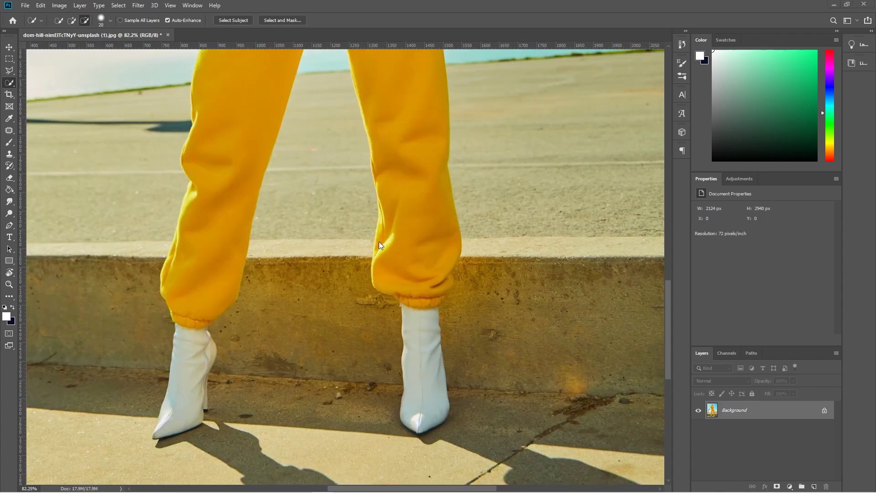
pyautogui.scroll(-5, 358, 246)
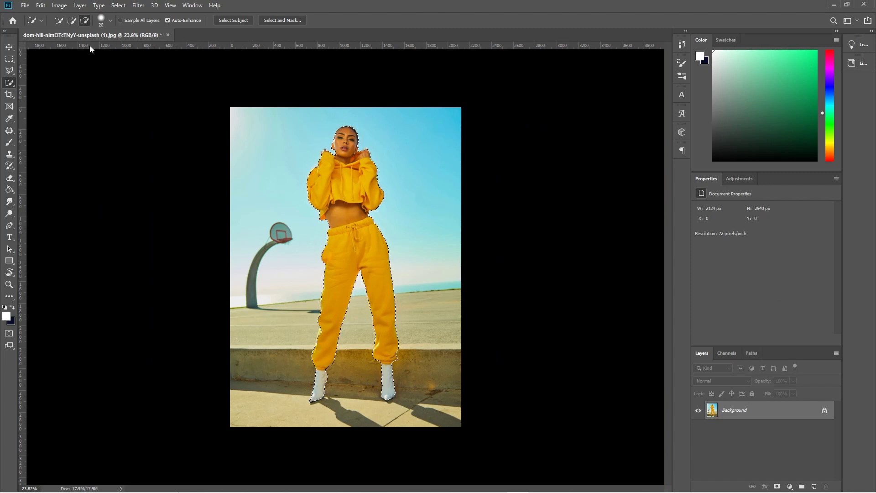
# Copy the selected woman and paste her onto a new Layer 1
pyautogui.click(41, 6)
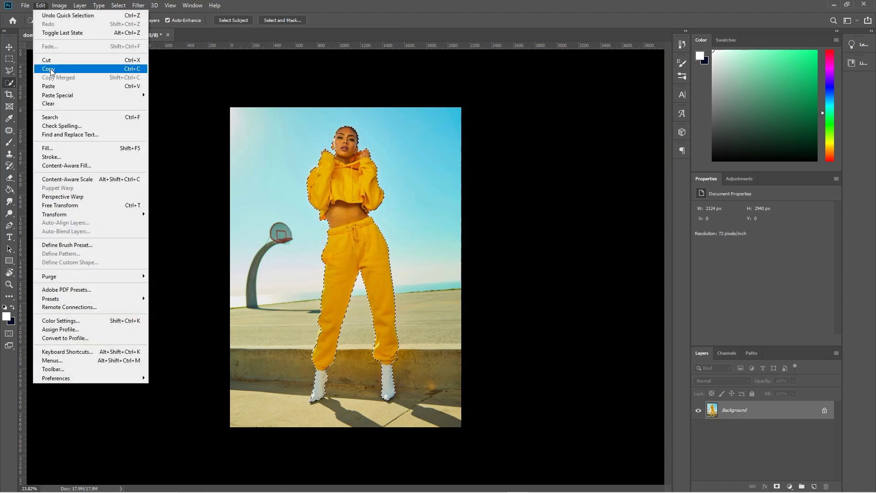
pyautogui.click(123, 69)
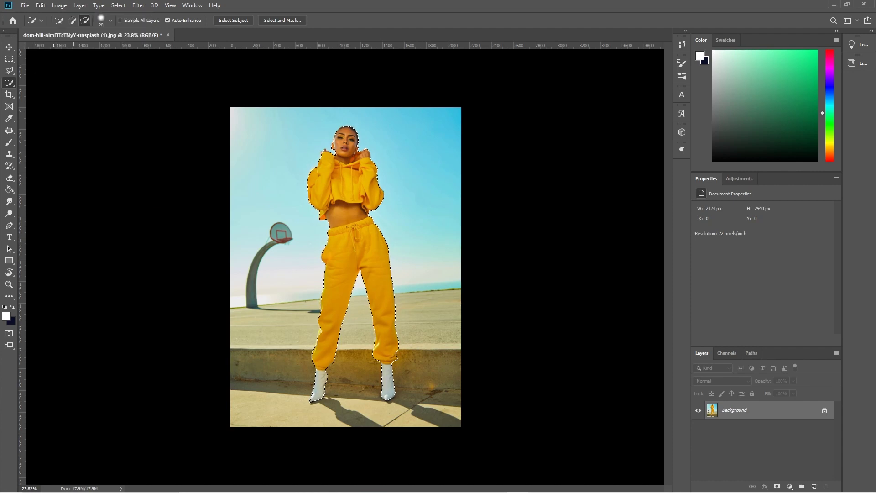
pyautogui.click(40, 6)
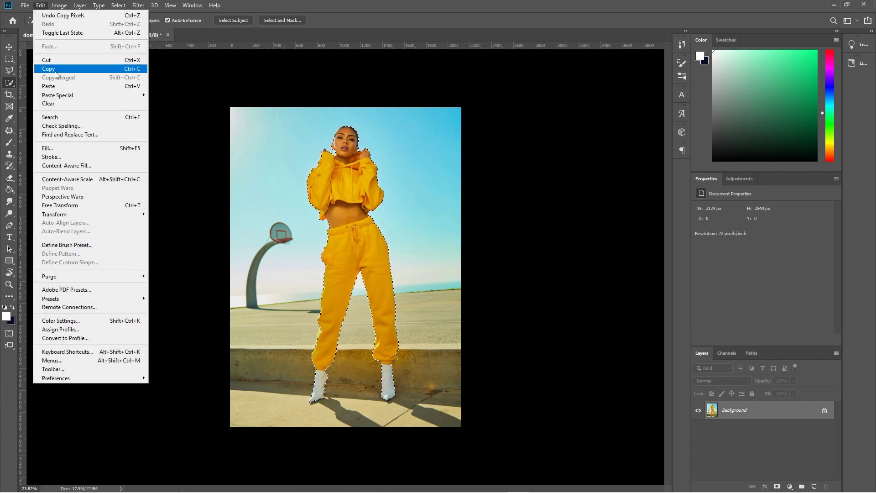
pyautogui.click(124, 88)
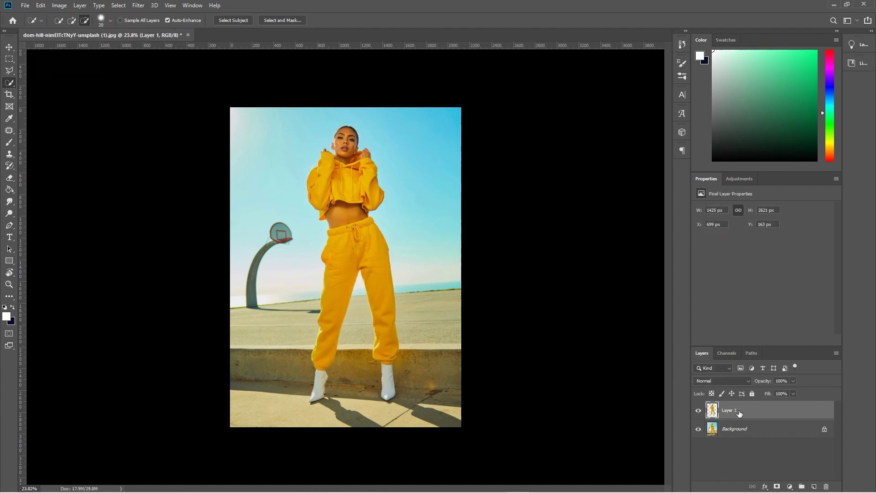
# Toggle the Background layer's visibility to check the cut-out against transparency
pyautogui.click(699, 429)
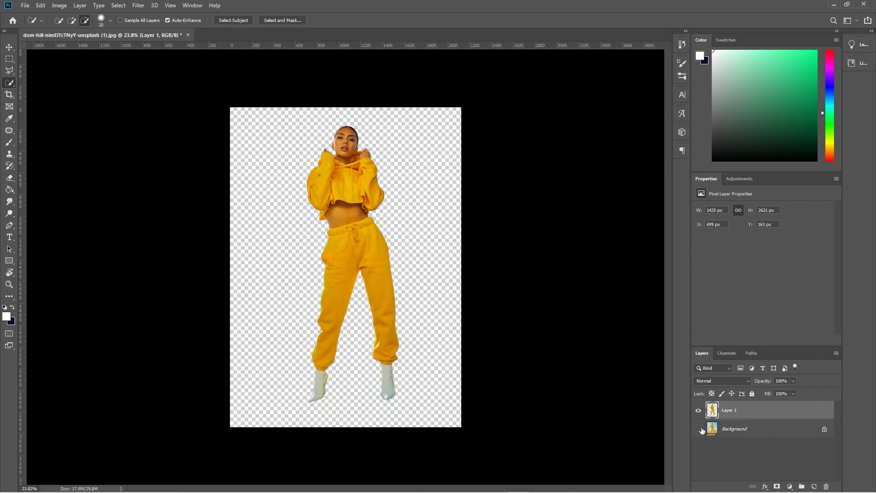
pyautogui.click(699, 429)
pyautogui.click(699, 429)
pyautogui.click(699, 429)
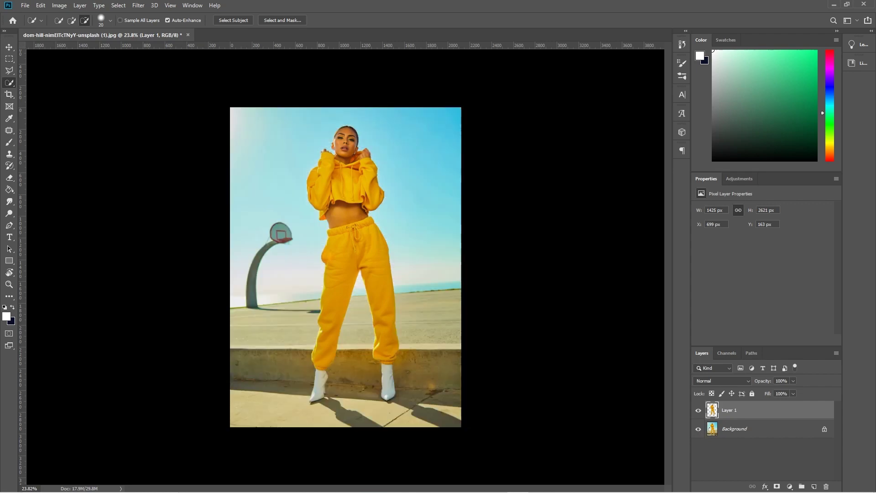
pyautogui.click(25, 5)
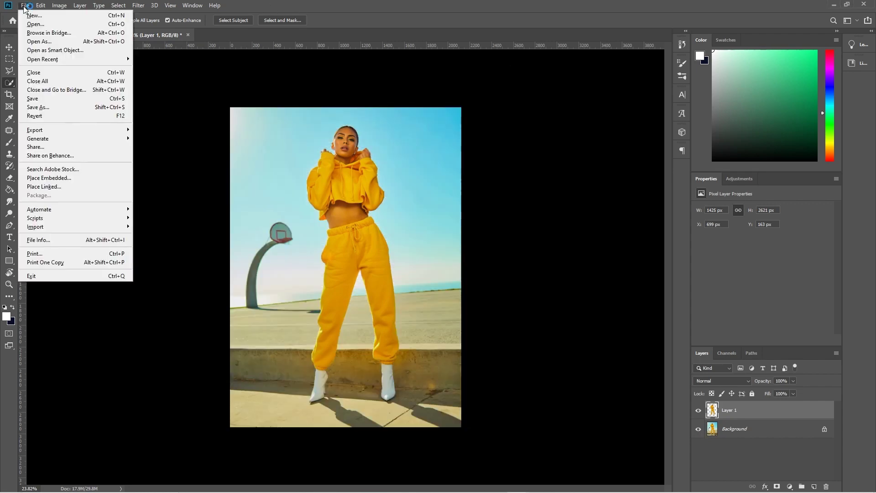
# Create a new document 1920 px wide and 1080 px high
pyautogui.click(34, 18)
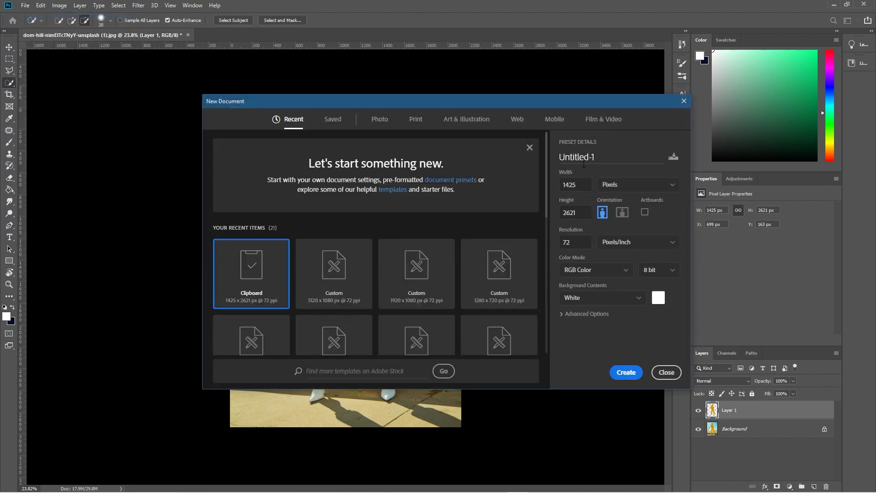
pyautogui.doubleClick(577, 183)
pyautogui.write('1920')
pyautogui.press('Tab')
pyautogui.write('1080')
pyautogui.click(626, 372)
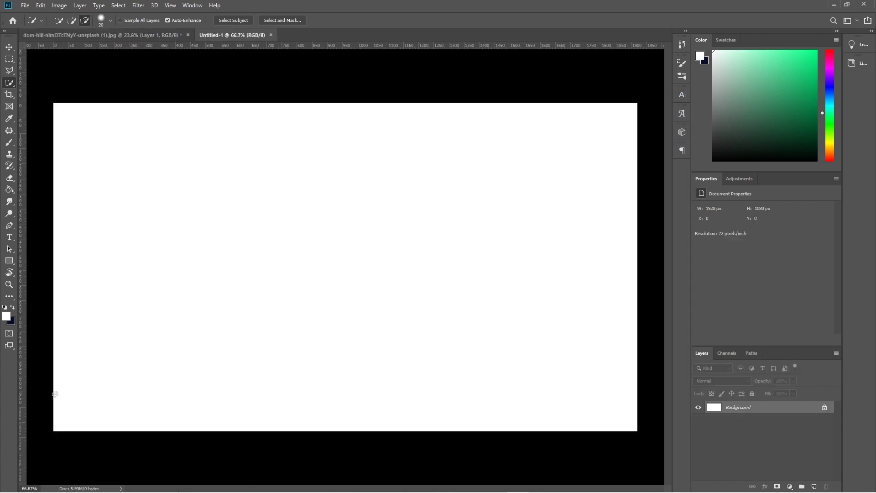
pyautogui.hotkey('alt', 'Tab')
pyautogui.hotkey('alt', 'Tab')
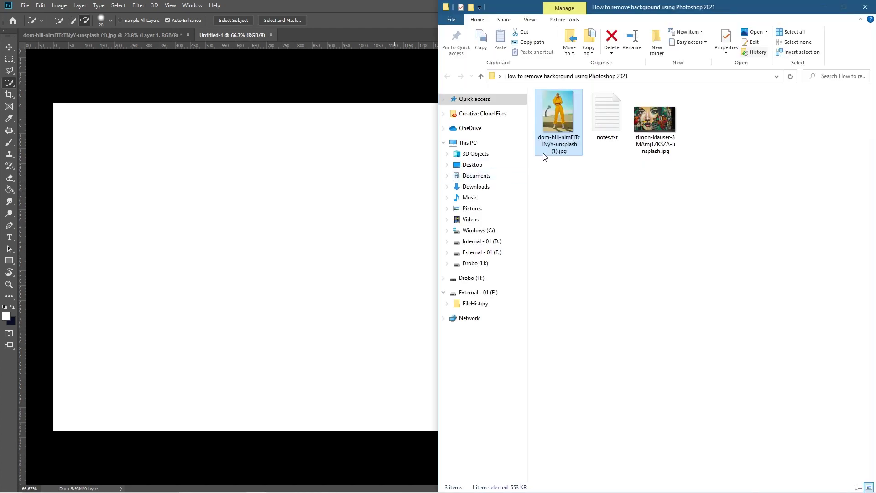
# Drag the timon-klauser graffiti mural JPG into the new document and enlarge it slightly
pyautogui.click(645, 125)
pyautogui.moveTo(663, 127); pyautogui.dragTo(293, 270)
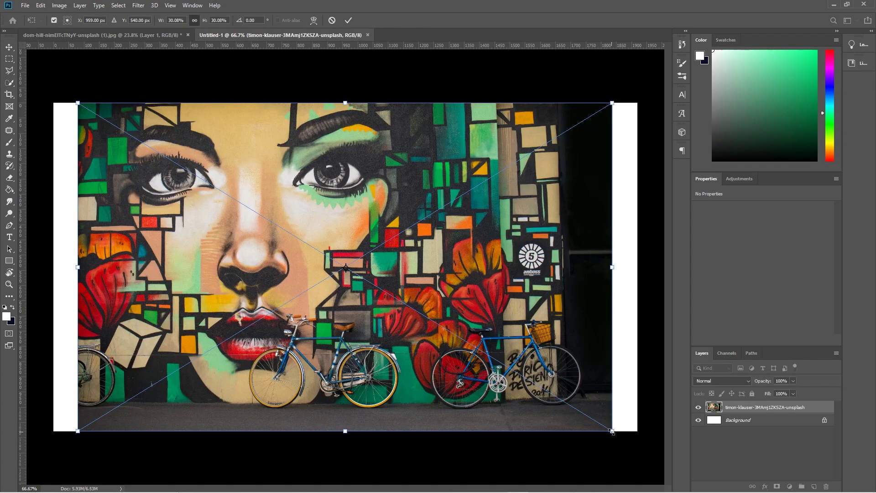
pyautogui.moveTo(612, 431); pyautogui.dragTo(641, 448)
pyautogui.click(9, 48)
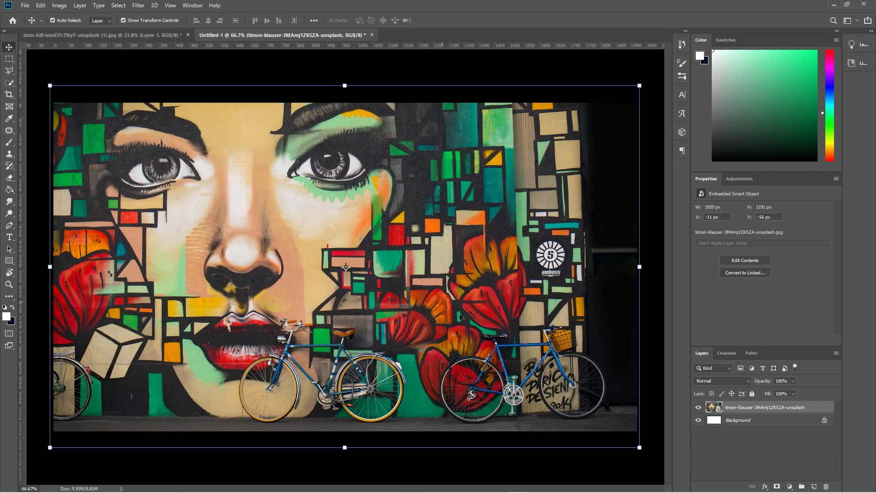
# Rescale the mural to about 37% and nudge it so it covers the whole canvas
pyautogui.moveTo(642, 447); pyautogui.dragTo(639, 447)
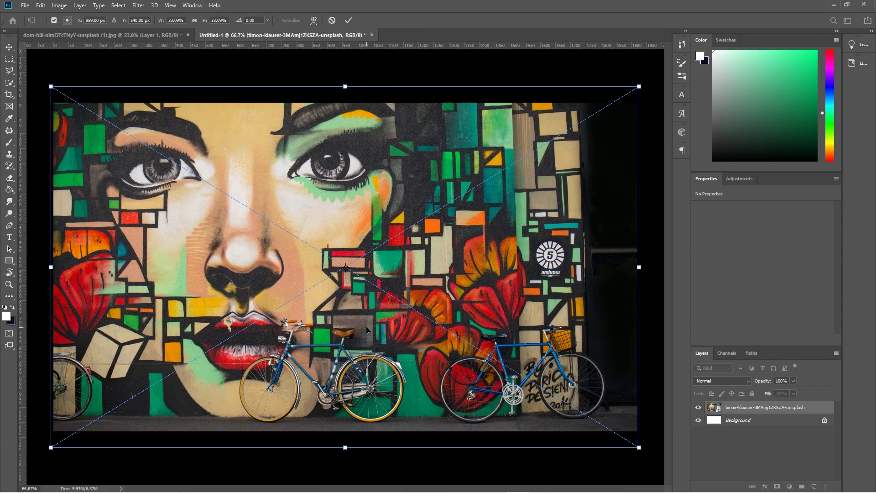
pyautogui.hotkey('shift', 'Up')
pyautogui.hotkey('shift', 'Up')
pyautogui.hotkey('shift', 'Up')
pyautogui.hotkey('shift', 'Up')
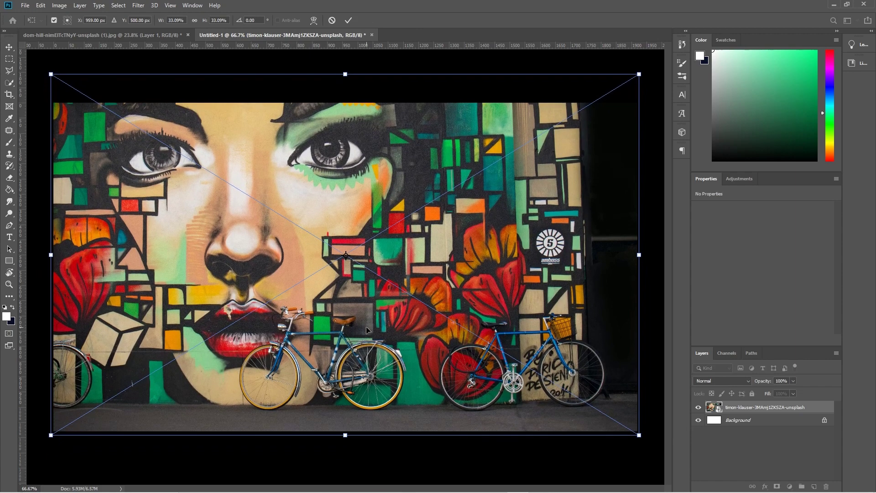
pyautogui.hotkey('shift', 'Up')
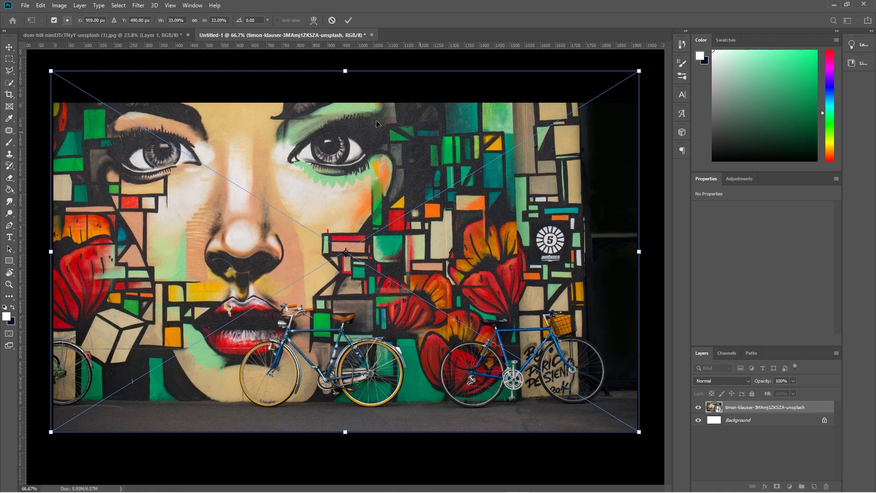
pyautogui.moveTo(641, 434); pyautogui.dragTo(708, 471)
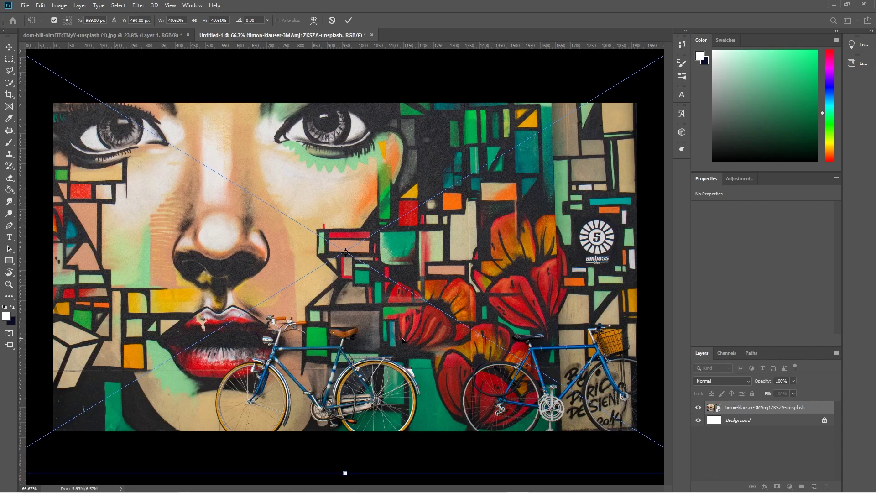
pyautogui.hotkey('shift', 'Up')
pyautogui.hotkey('shift', 'Up')
pyautogui.hotkey('shift', 'Up')
pyautogui.hotkey('shift', 'Up')
pyautogui.hotkey('shift', 'Up')
pyautogui.hotkey('shift', 'Up')
pyautogui.hotkey('shift', 'Up')
pyautogui.hotkey('shift', 'Up')
pyautogui.hotkey('shift', 'Up')
pyautogui.hotkey('shift', 'Up')
pyautogui.hotkey('shift', 'Up')
pyautogui.hotkey('shift', 'Up')
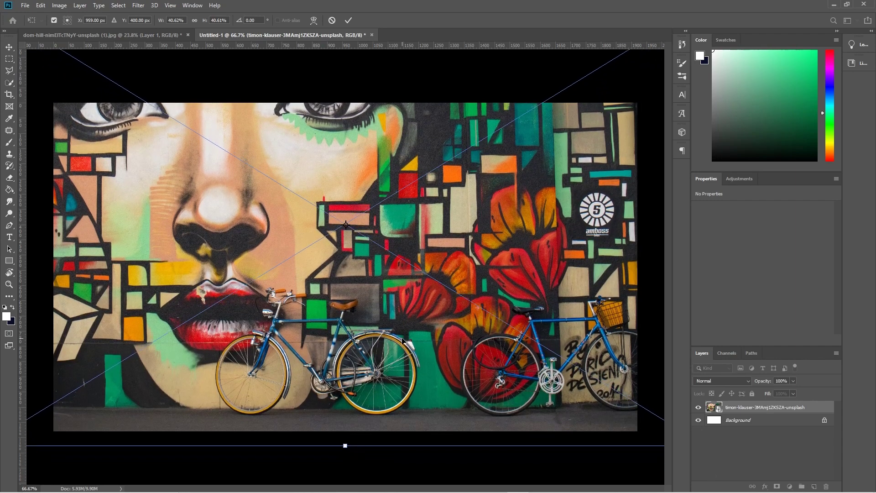
pyautogui.hotkey('shift', 'Up')
pyautogui.hotkey('shift', 'Left')
pyautogui.hotkey('shift', 'Left')
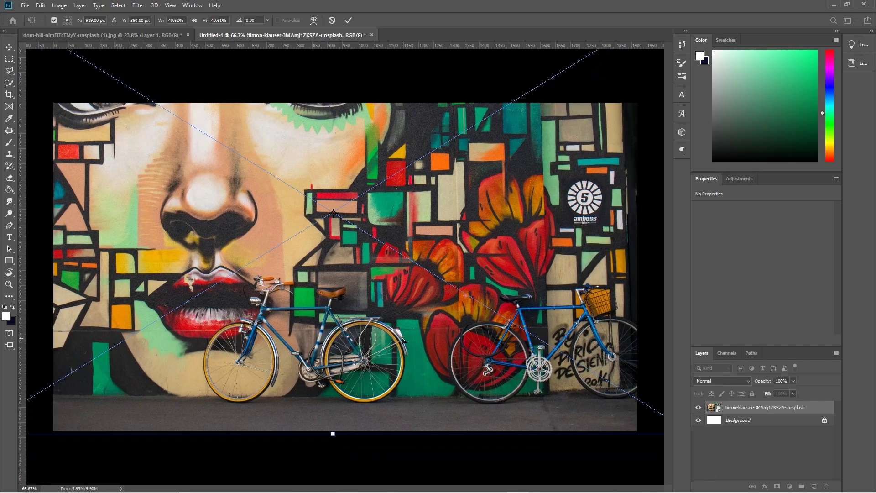
pyautogui.hotkey('shift', 'Right')
pyautogui.hotkey('shift', 'Right')
pyautogui.hotkey('shift', 'Right')
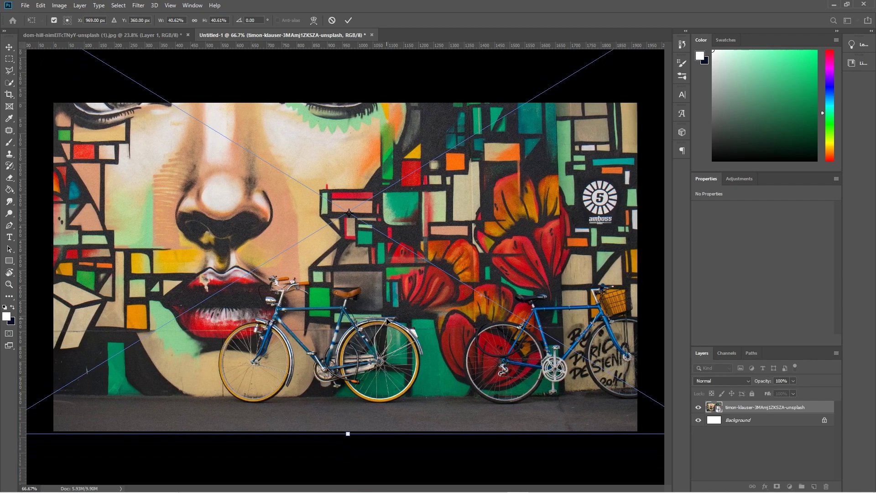
pyautogui.hotkey('ctrl', '-')
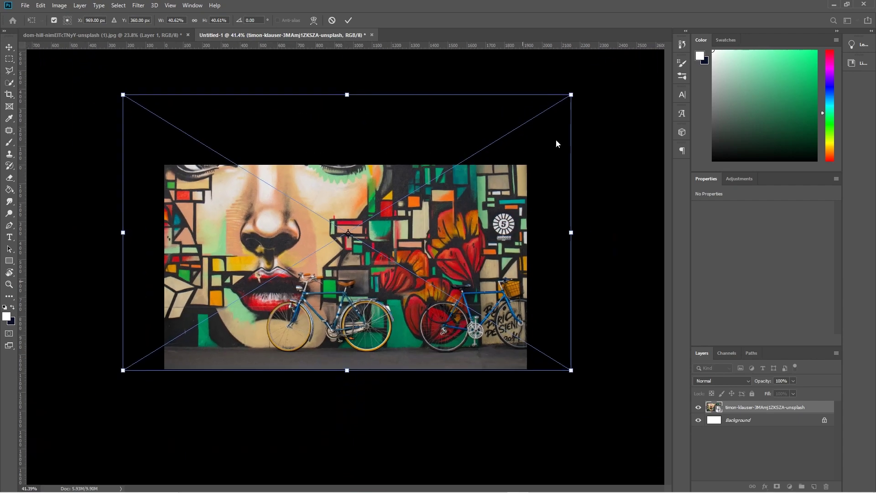
pyautogui.moveTo(571, 95); pyautogui.dragTo(533, 119)
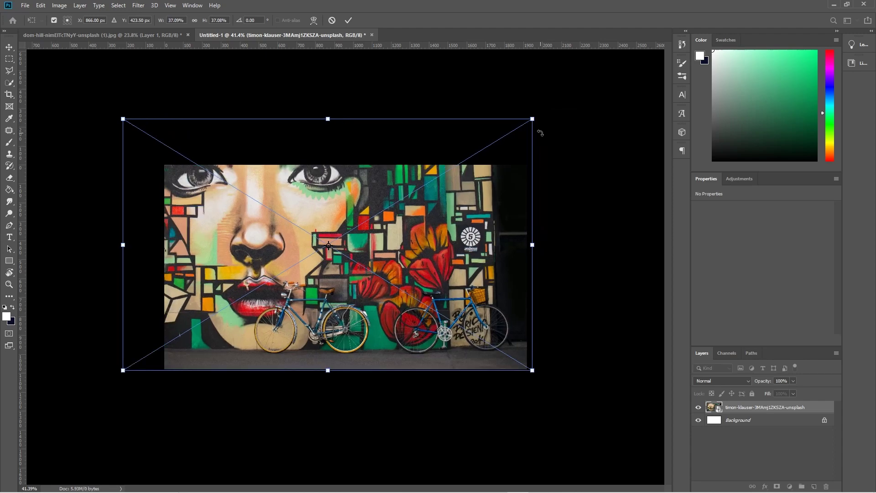
pyautogui.press('Down')
pyautogui.press('Down')
pyautogui.press('Down')
pyautogui.press('Down')
pyautogui.press('Down')
pyautogui.press('Down')
pyautogui.press('Down')
pyautogui.press('Down')
pyautogui.press('Down')
pyautogui.press('Down')
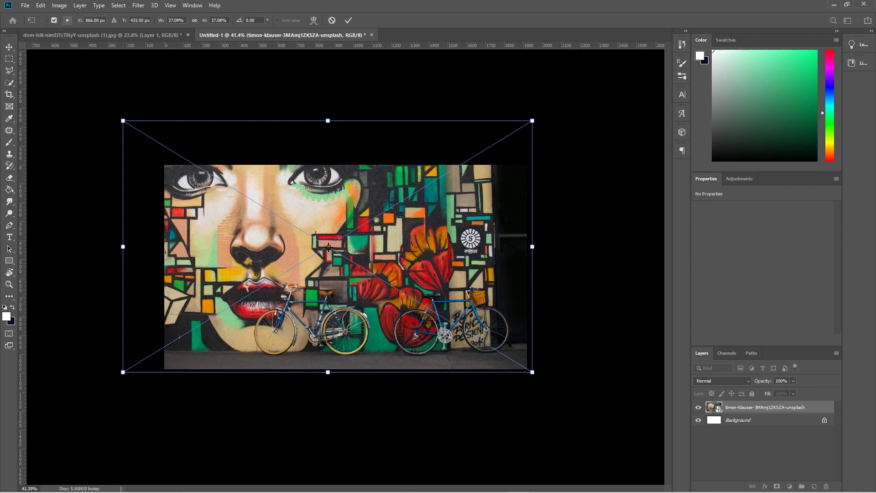
pyautogui.press('Return')
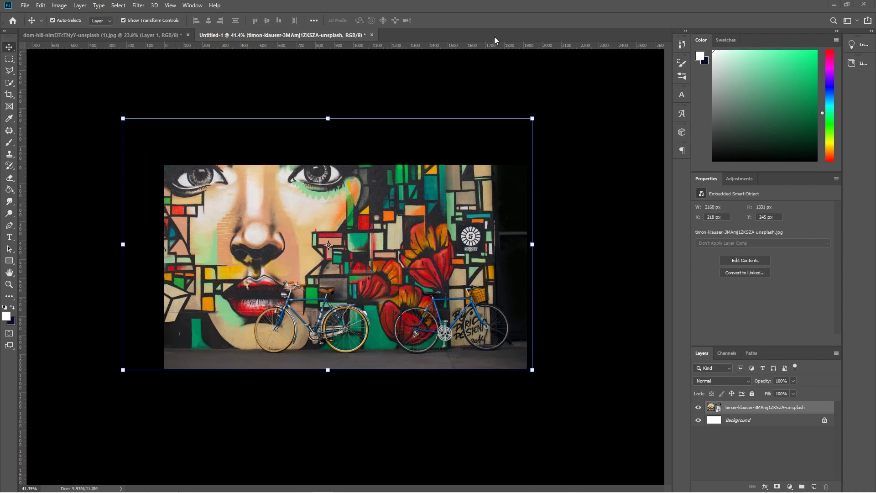
# Copy the cut-out woman from the dom-hill document and paste her into Untitled-1
pyautogui.click(73, 33)
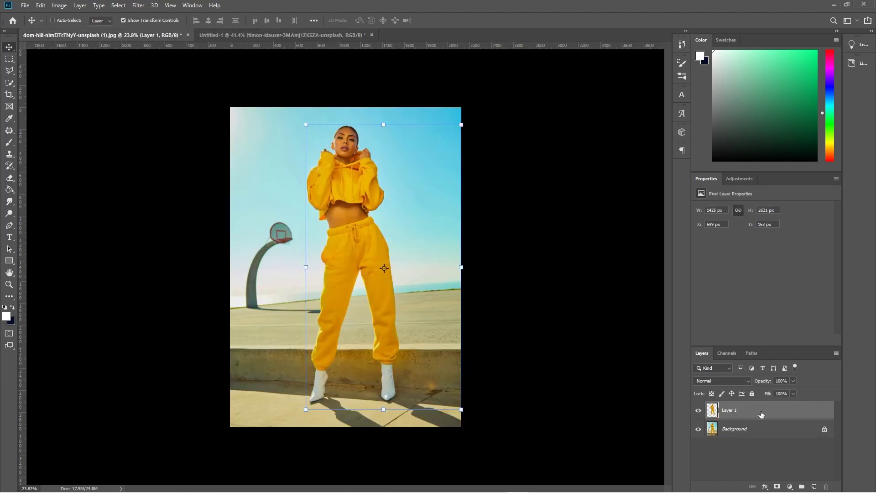
pyautogui.click(39, 6)
pyautogui.click(55, 69)
pyautogui.click(274, 37)
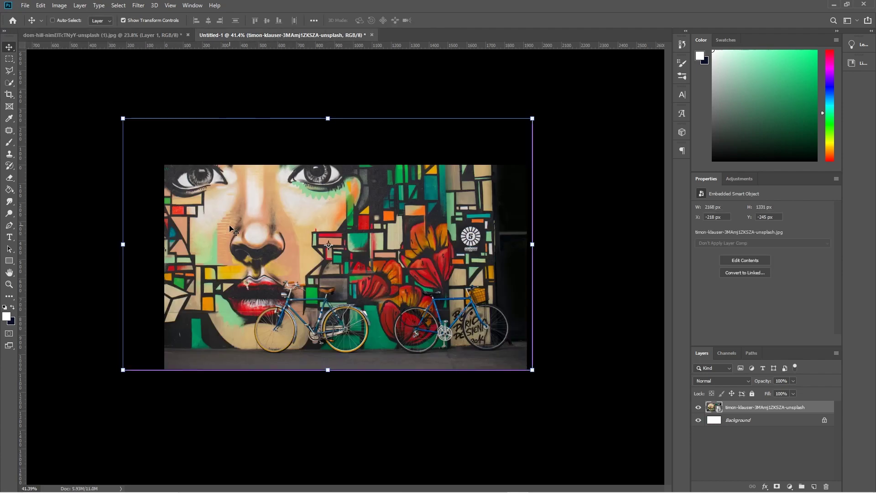
pyautogui.hotkey('ctrl', 'v')
pyautogui.click(41, 6)
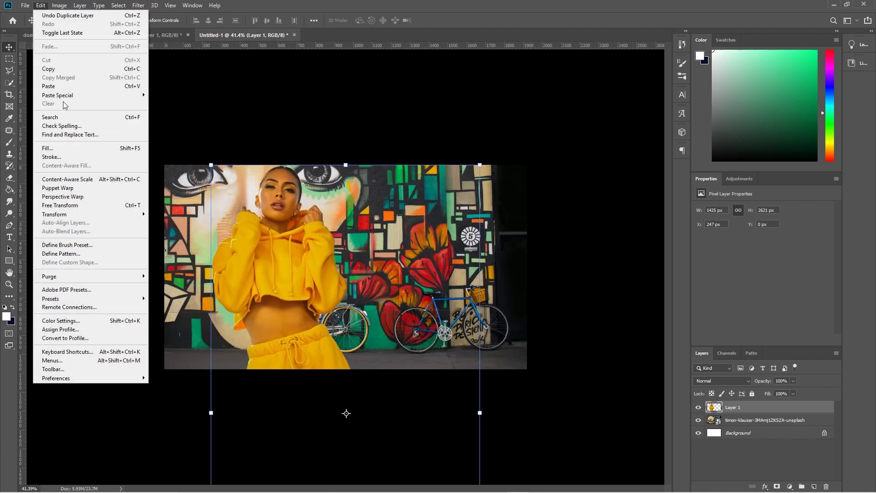
pyautogui.press('Escape')
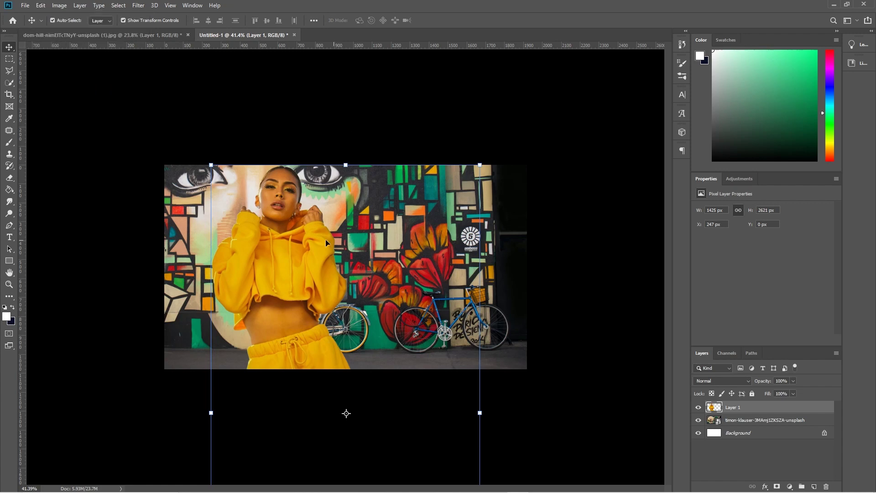
# Scale the woman down to about 25% and stand her at the mural's left edge
pyautogui.moveTo(480, 163); pyautogui.dragTo(319, 384)
pyautogui.moveTo(286, 441); pyautogui.dragTo(280, 223)
pyautogui.moveTo(334, 184); pyautogui.dragTo(291, 268)
pyautogui.moveTo(241, 321); pyautogui.dragTo(238, 237)
pyautogui.moveTo(287, 187); pyautogui.dragTo(256, 236)
pyautogui.press('Return')
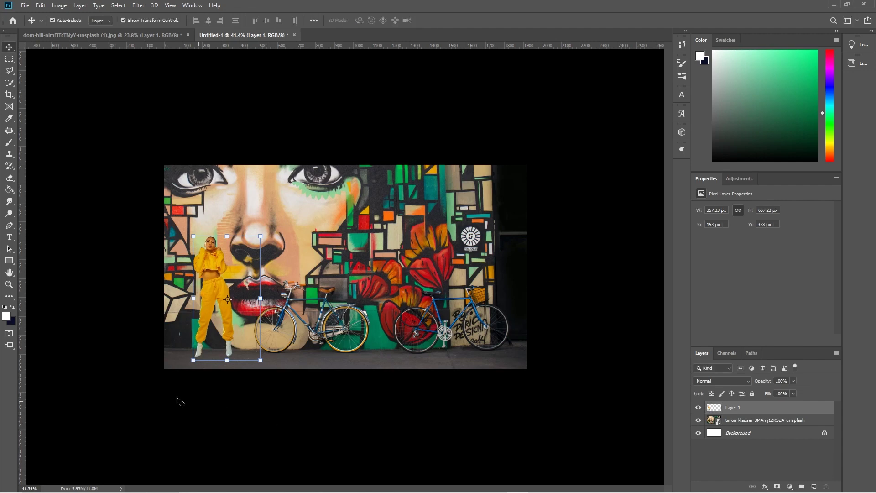
pyautogui.click(104, 350)
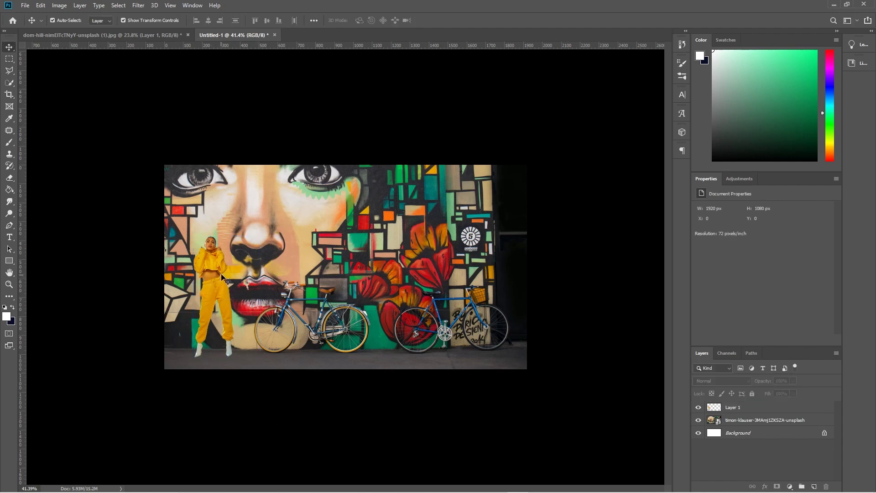
# Drag a duplicate of the woman right as Layer 2, over the bicycle at X 760, Y 211
pyautogui.scroll(1, 221, 270)
pyautogui.scroll(5, 221, 270)
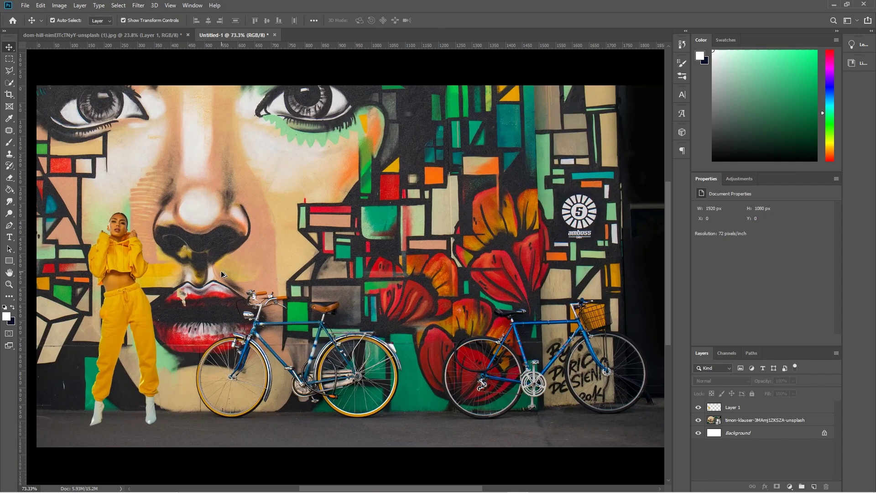
pyautogui.click(124, 263)
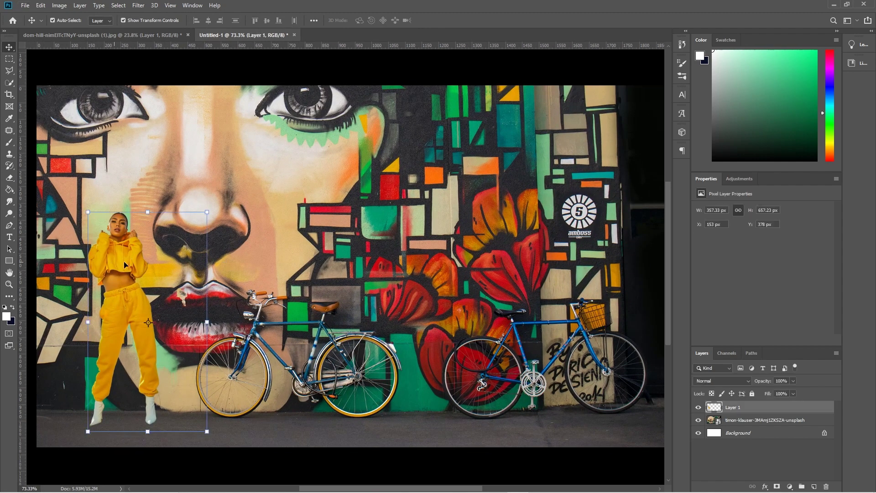
pyautogui.press('ctrl')
pyautogui.moveTo(134, 260); pyautogui.dragTo(337, 205)
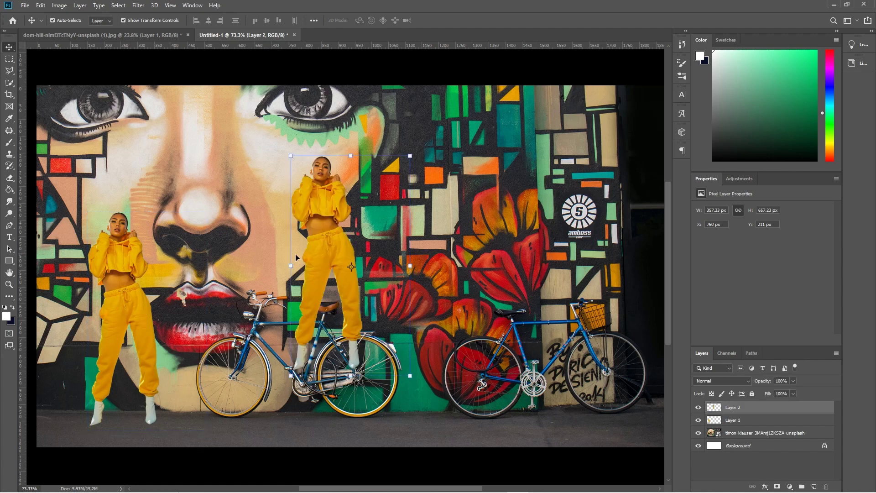
pyautogui.click(41, 5)
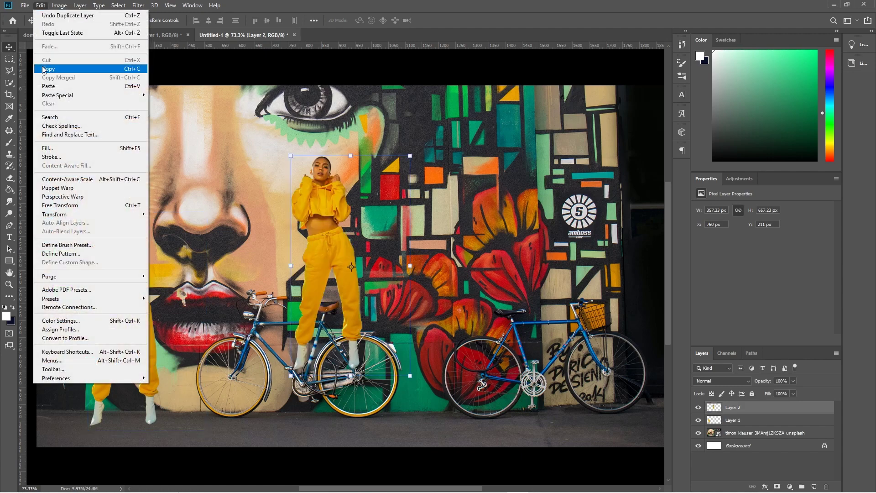
pyautogui.click(303, 58)
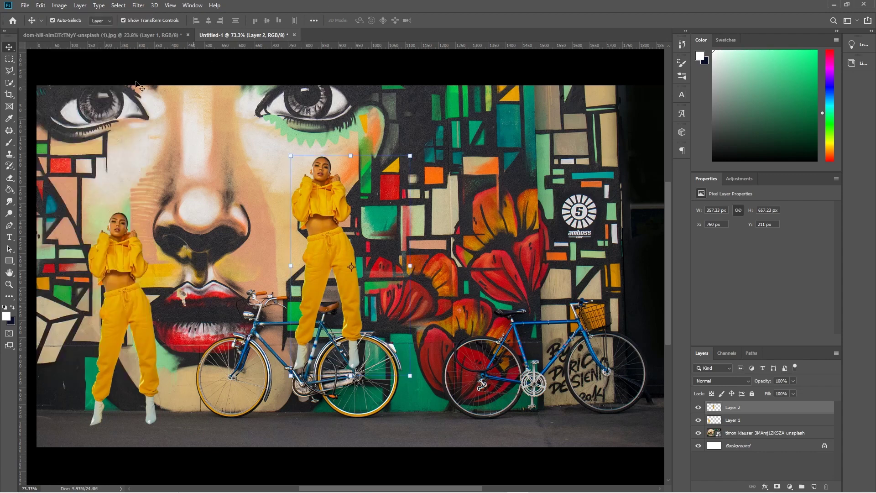
pyautogui.click(41, 5)
pyautogui.moveTo(44, 215)
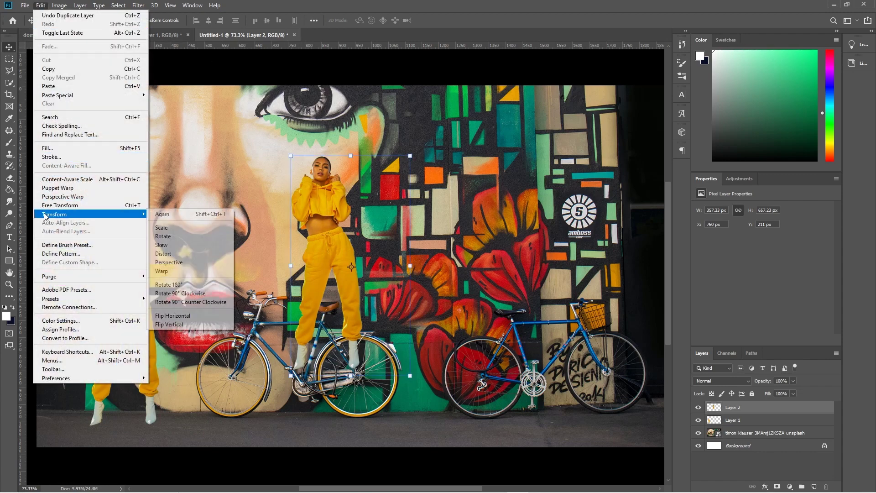
# Flip the copied woman vertically and squash her to about 22% height
pyautogui.click(170, 325)
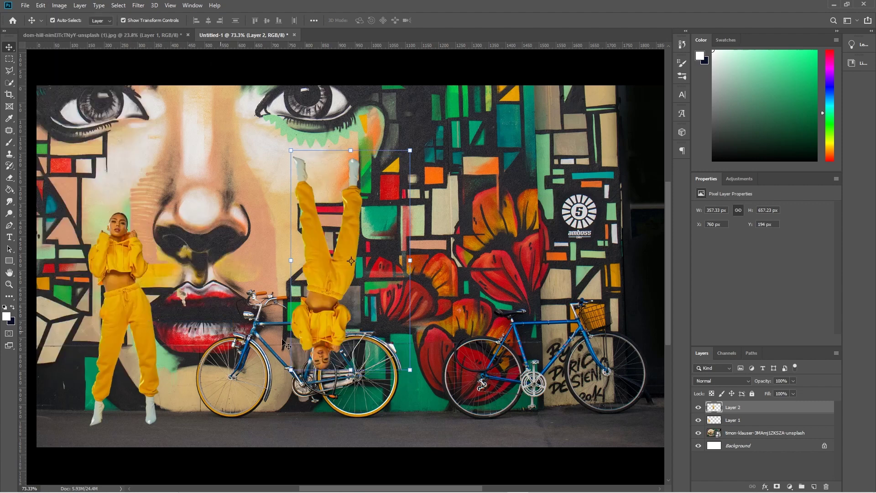
pyautogui.click(350, 150)
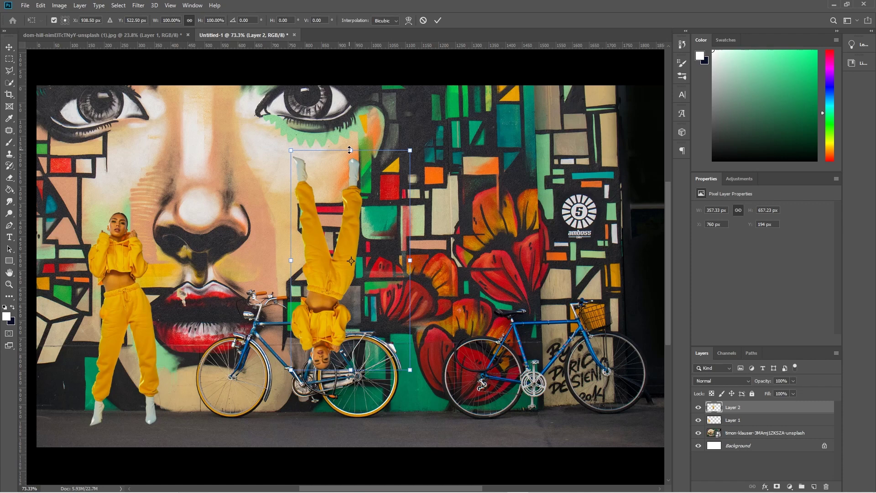
pyautogui.moveTo(349, 150); pyautogui.dragTo(338, 325)
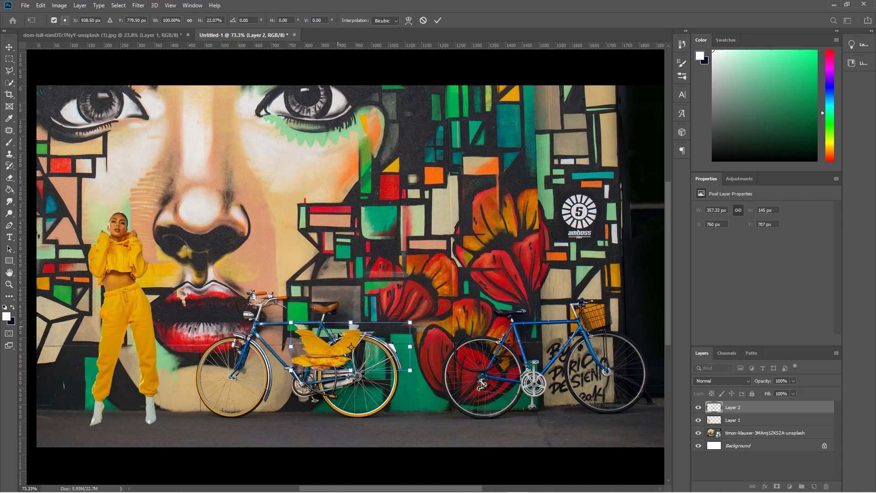
# Skew the flattened copy about 44° sideways and commit it at 378 × 145 px
pyautogui.click(41, 5)
pyautogui.moveTo(85, 214)
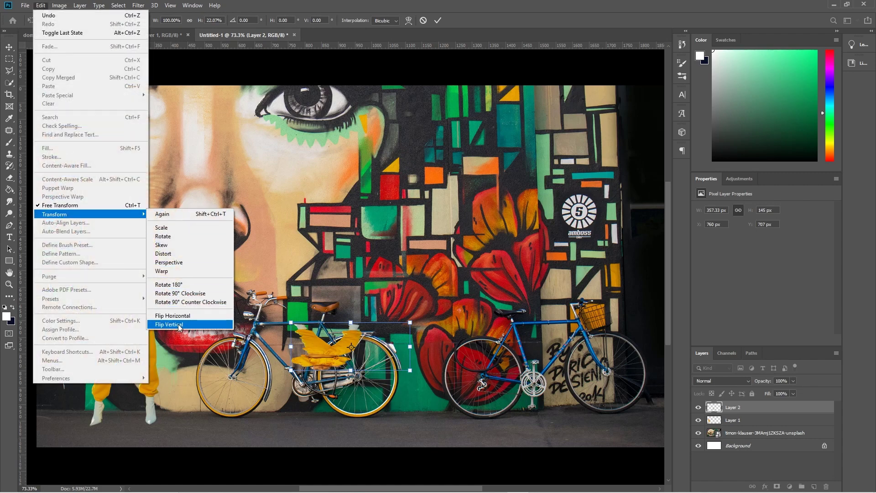
pyautogui.click(168, 246)
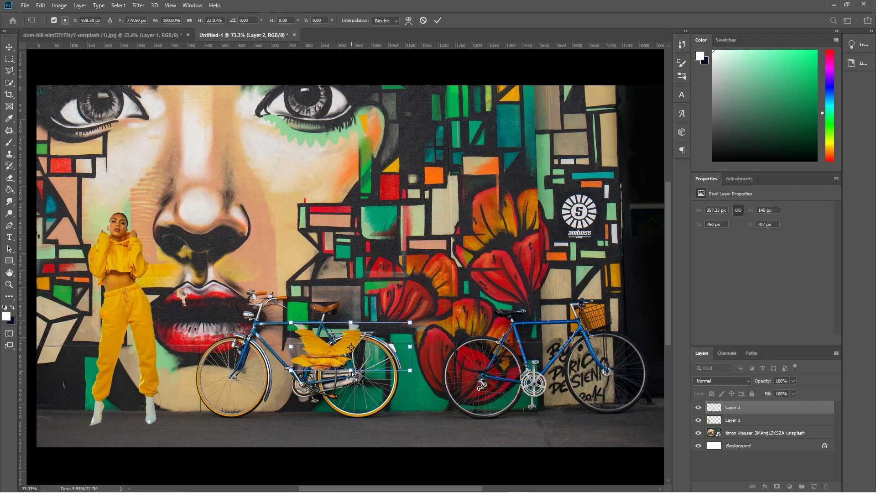
pyautogui.moveTo(352, 373); pyautogui.dragTo(398, 369)
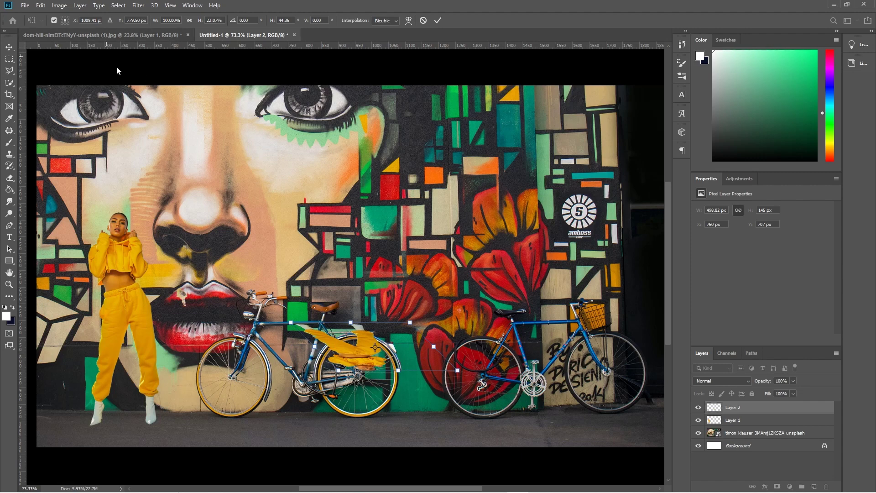
pyautogui.press('Return')
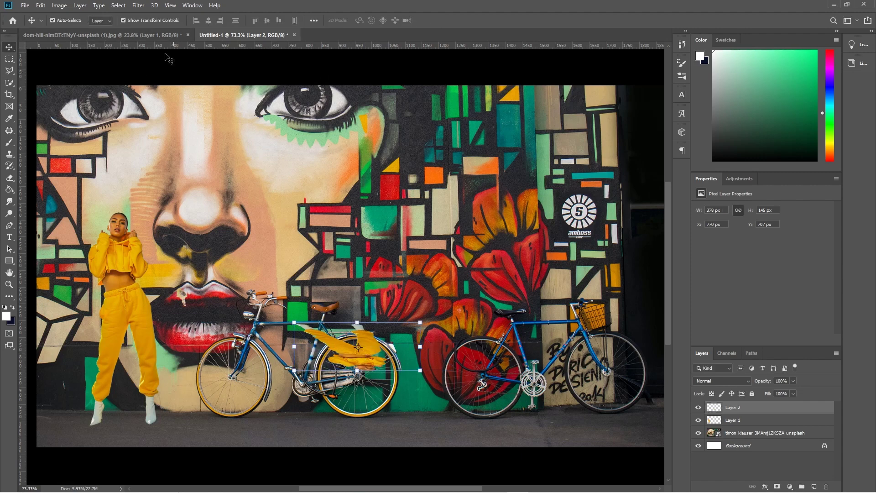
# Add a Levels adjustment clipped to Layer 2 and drag the white output to 0, turning the copy black
pyautogui.click(115, 6)
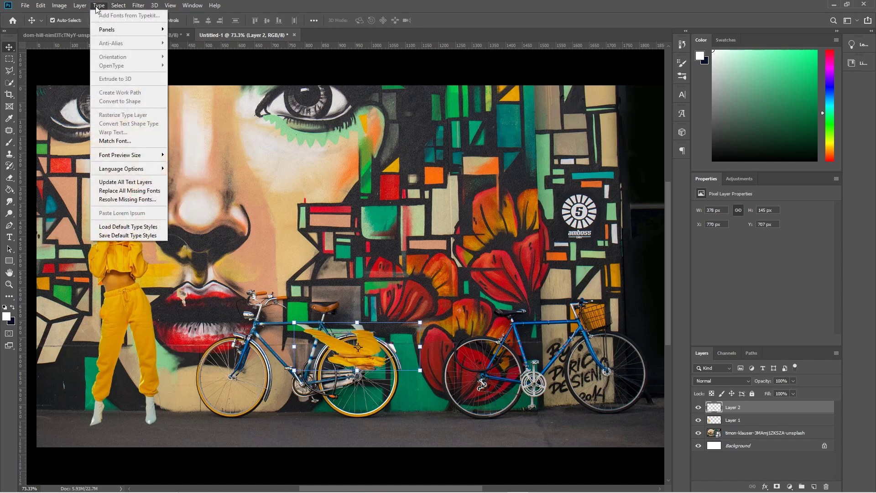
pyautogui.moveTo(86, 6)
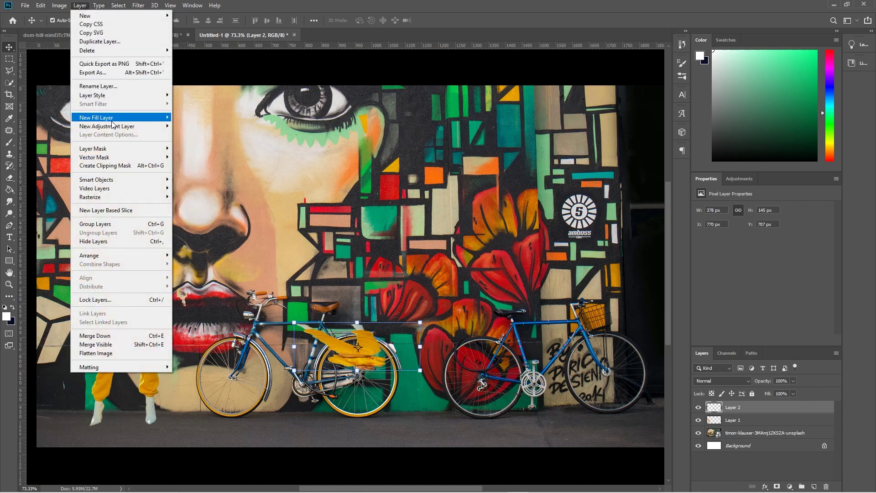
pyautogui.moveTo(117, 127)
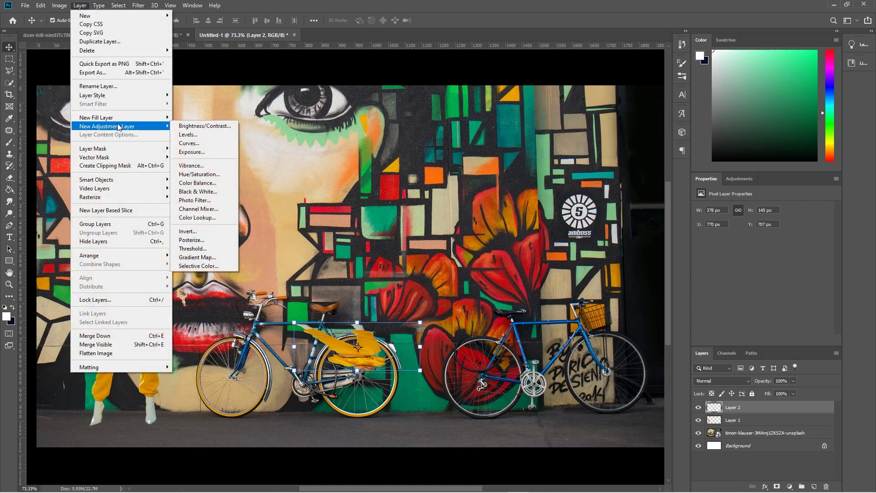
pyautogui.click(188, 138)
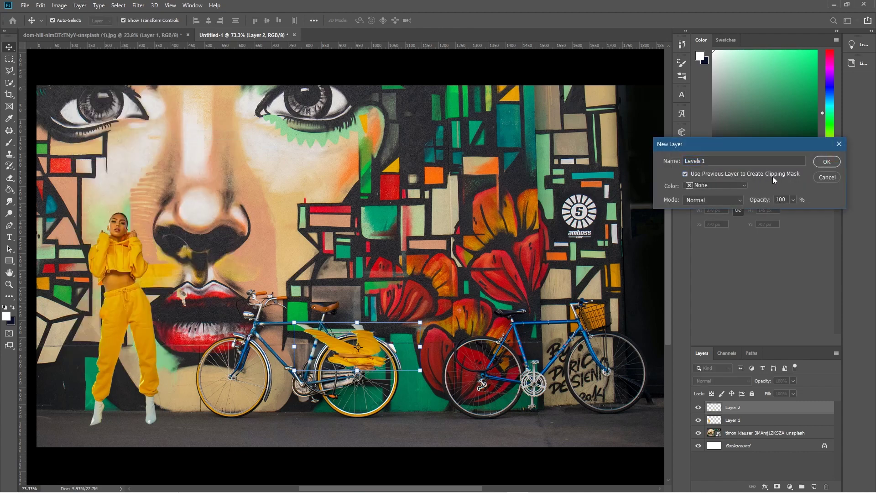
pyautogui.click(827, 161)
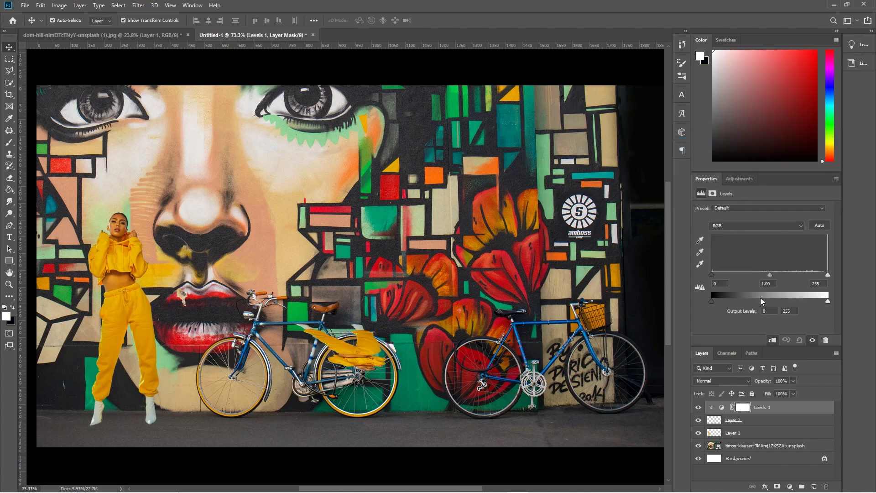
pyautogui.moveTo(711, 299)
pyautogui.mouseDown()
pyautogui.moveTo(727, 300)
pyautogui.moveTo(707, 299)
pyautogui.mouseUp()
pyautogui.moveTo(827, 301); pyautogui.dragTo(694, 303)
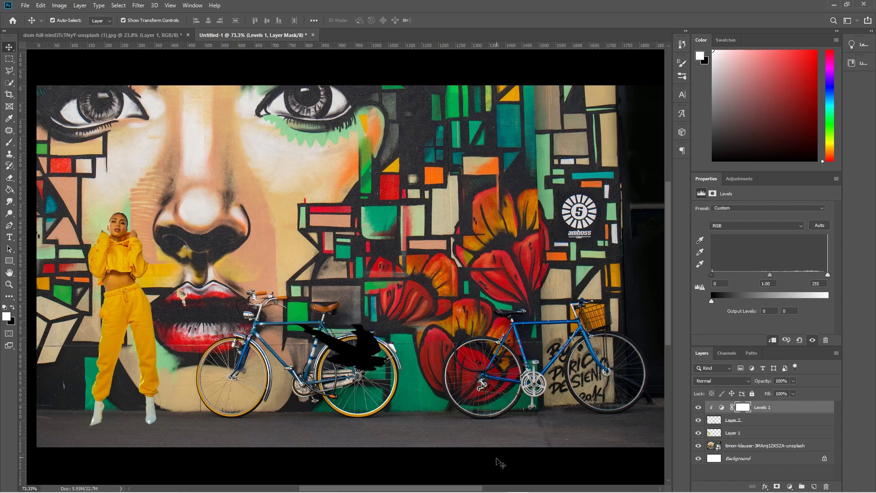
pyautogui.click(529, 458)
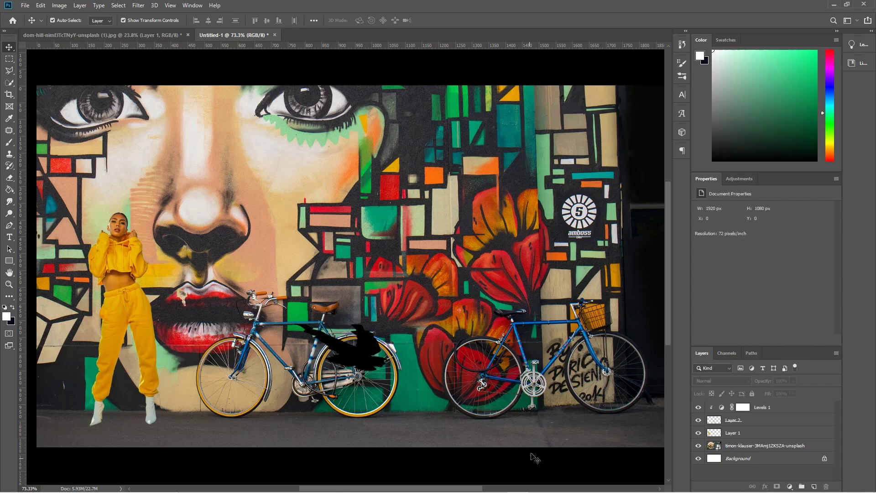
# Apply Filter > Blur > Gaussian Blur with about 15.3 pixels radius to Layer 2
pyautogui.click(371, 360)
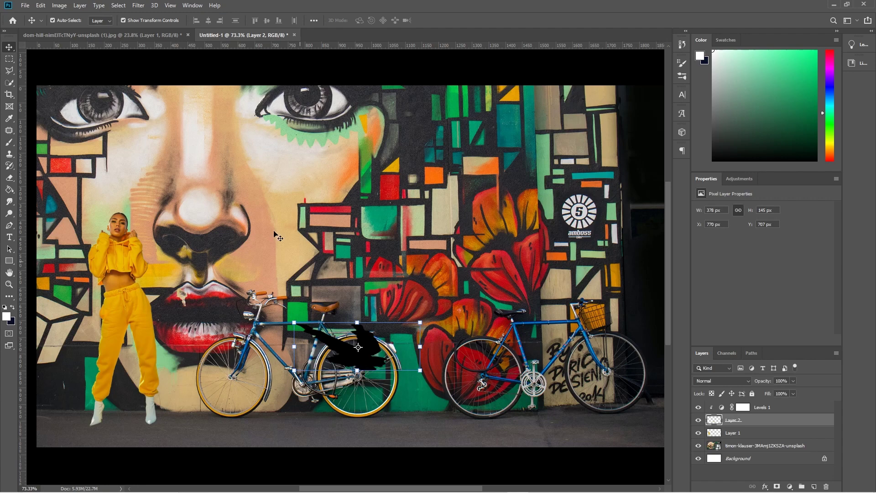
pyautogui.click(139, 6)
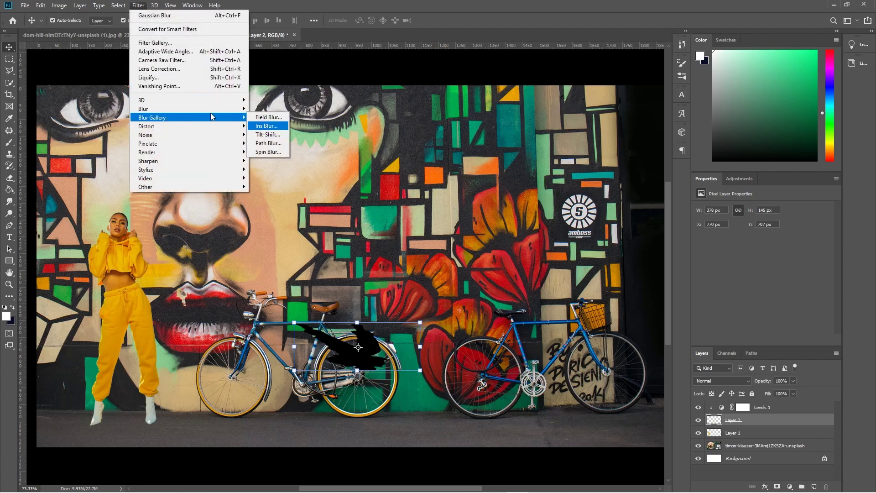
pyautogui.moveTo(204, 113)
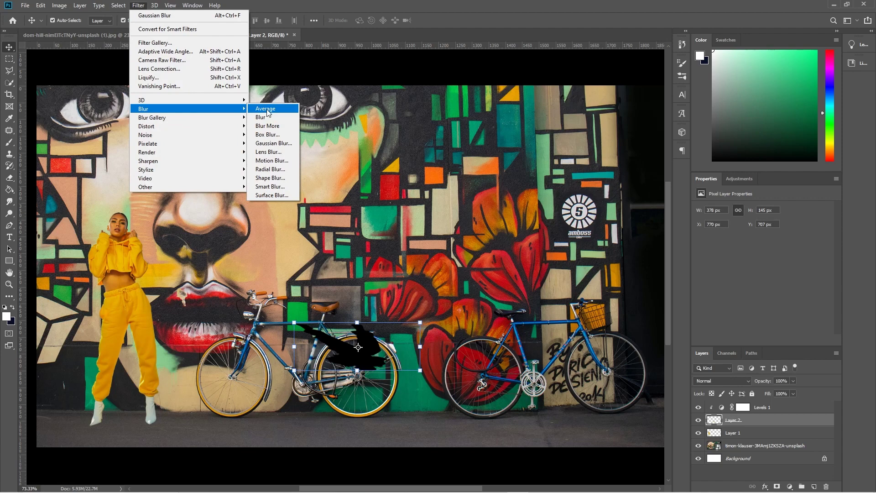
pyautogui.click(267, 145)
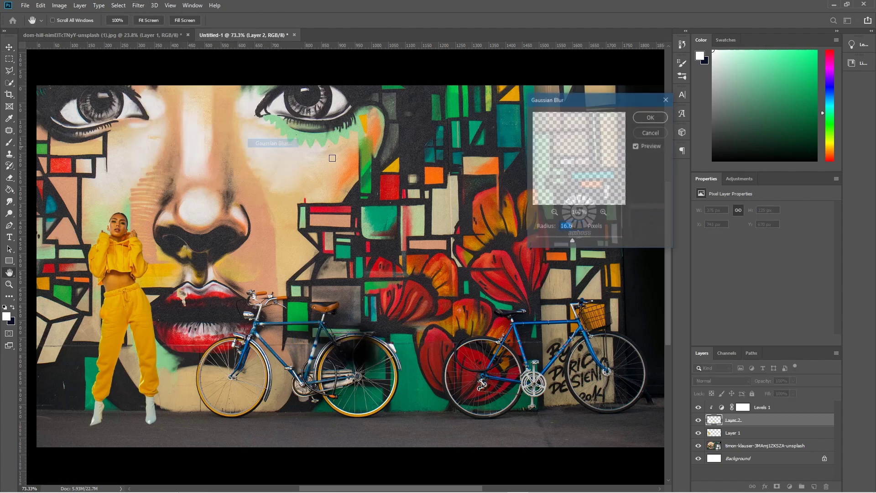
pyautogui.click(558, 240)
pyautogui.moveTo(565, 241); pyautogui.dragTo(572, 241)
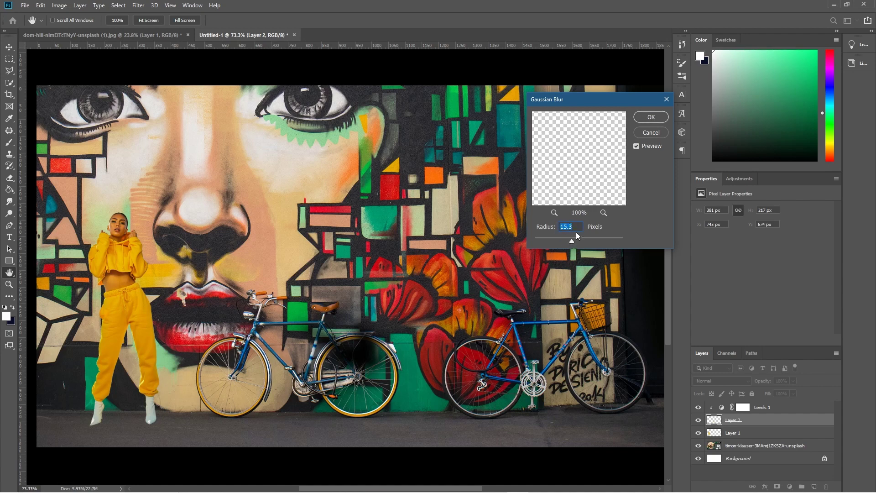
# Apply the blur, stack the woman's layer above Levels 1, and move the shadow beneath her boots
pyautogui.click(645, 124)
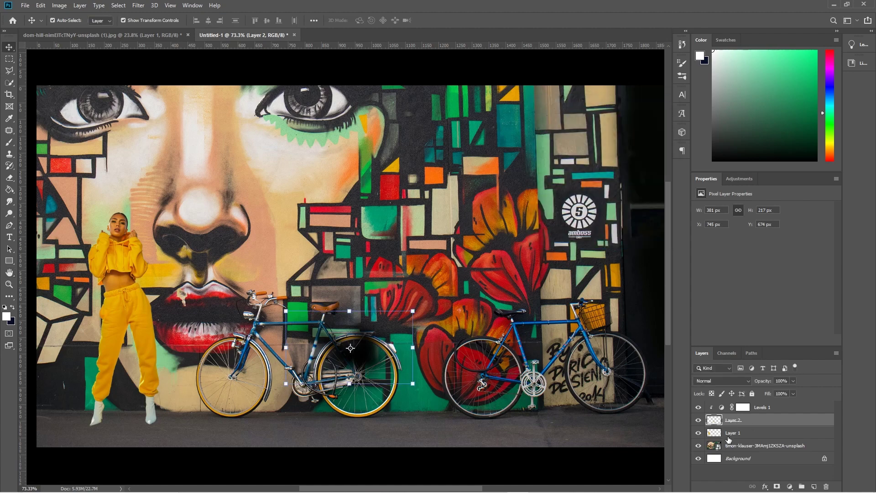
pyautogui.click(728, 435)
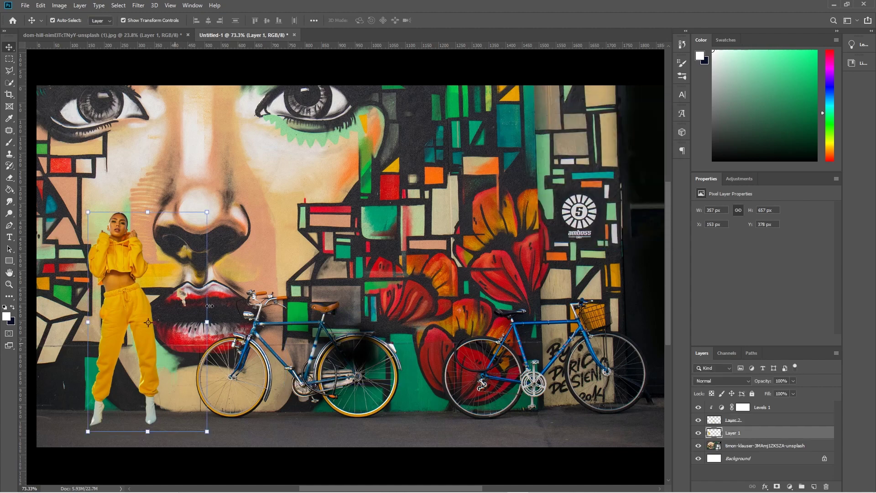
pyautogui.moveTo(740, 435); pyautogui.dragTo(732, 406)
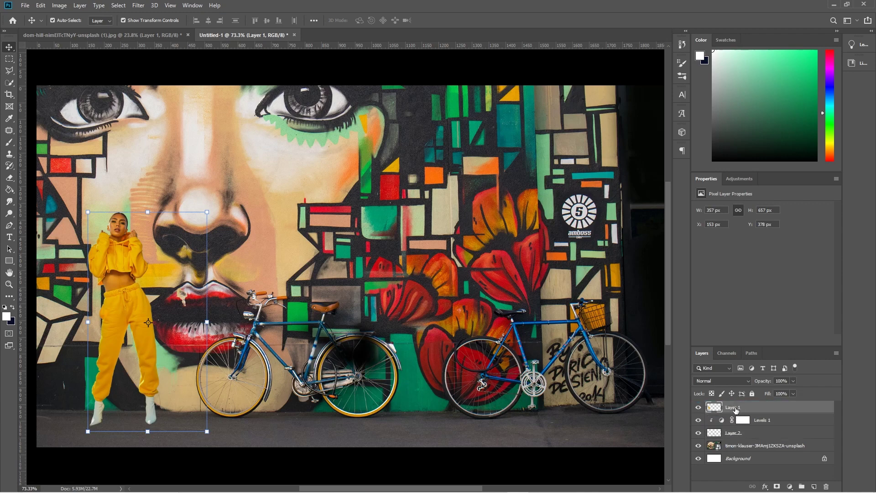
pyautogui.click(358, 363)
pyautogui.moveTo(358, 356); pyautogui.dragTo(156, 459)
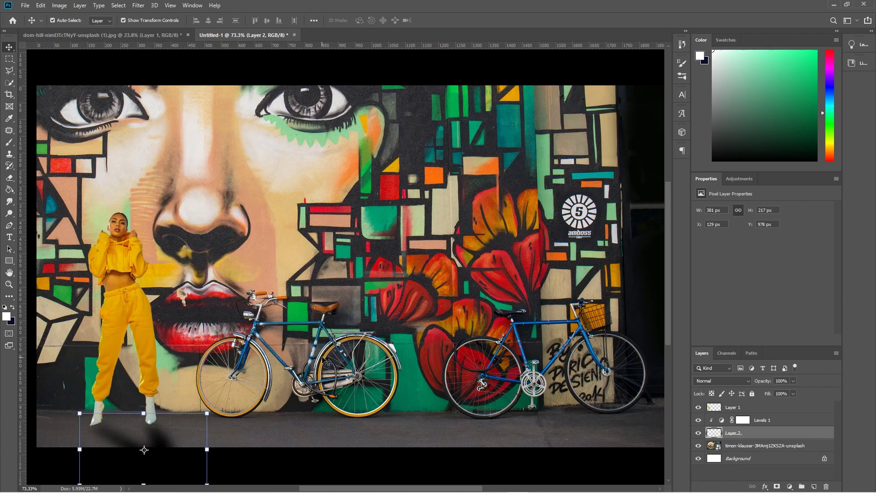
pyautogui.hotkey('ctrl', '-')
pyautogui.hotkey('ctrl', '-')
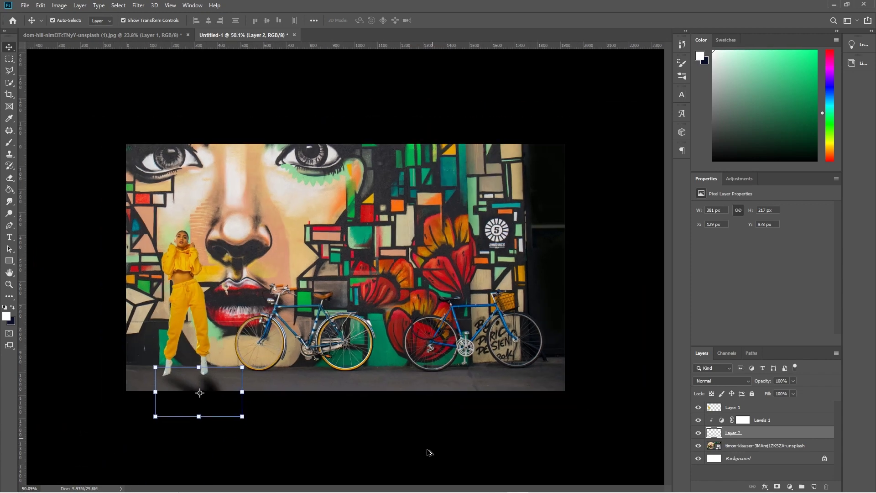
pyautogui.click(421, 446)
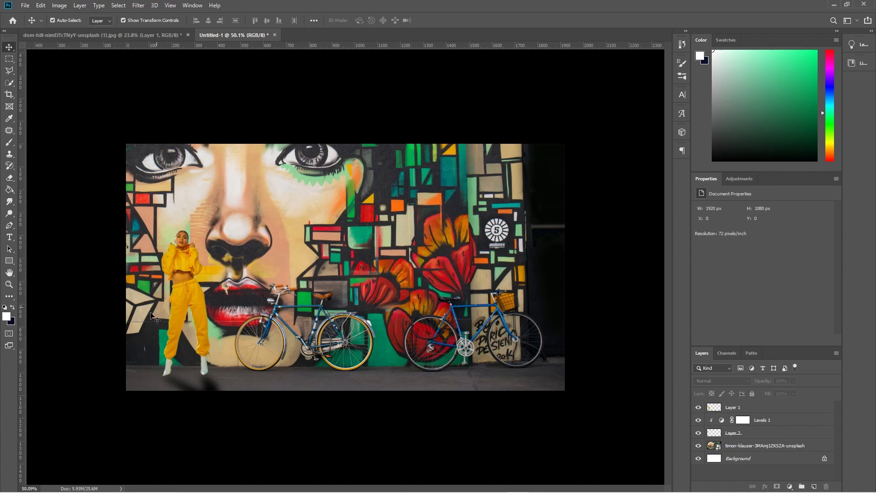
# Save the composite as main comp - 01.psd in Desktop > How to remove background using Photoshop 2021
pyautogui.click(25, 6)
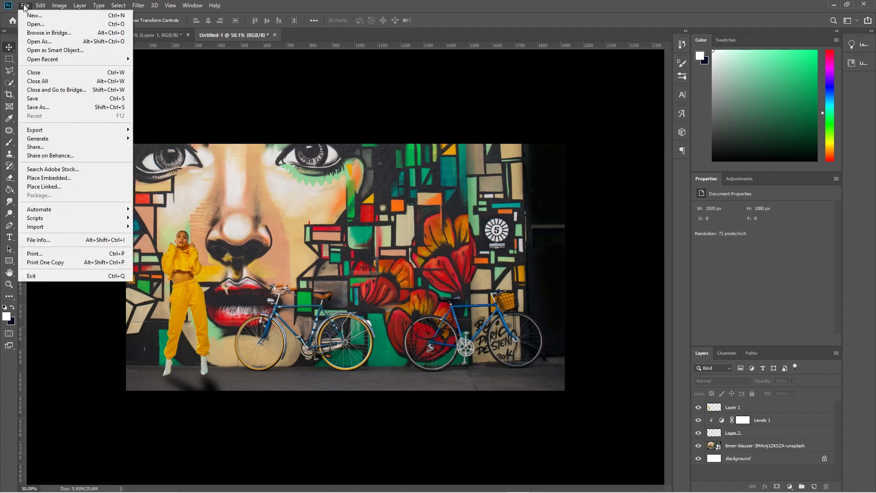
pyautogui.click(43, 108)
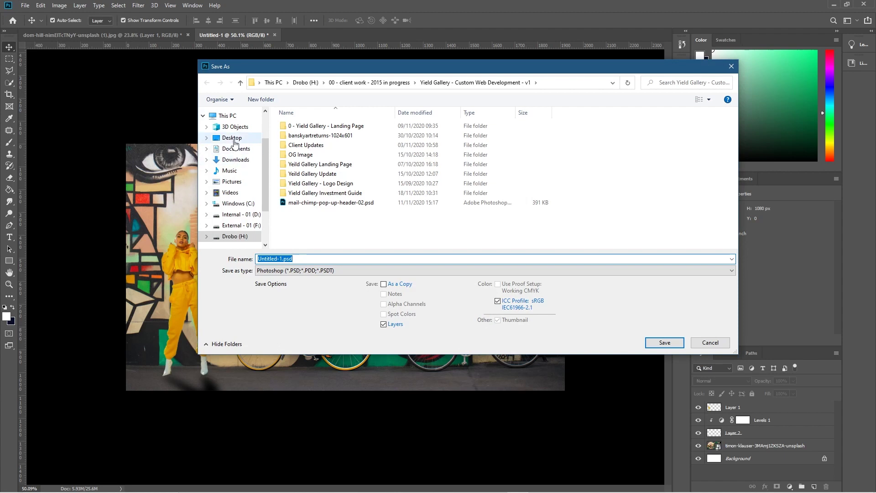
pyautogui.click(231, 137)
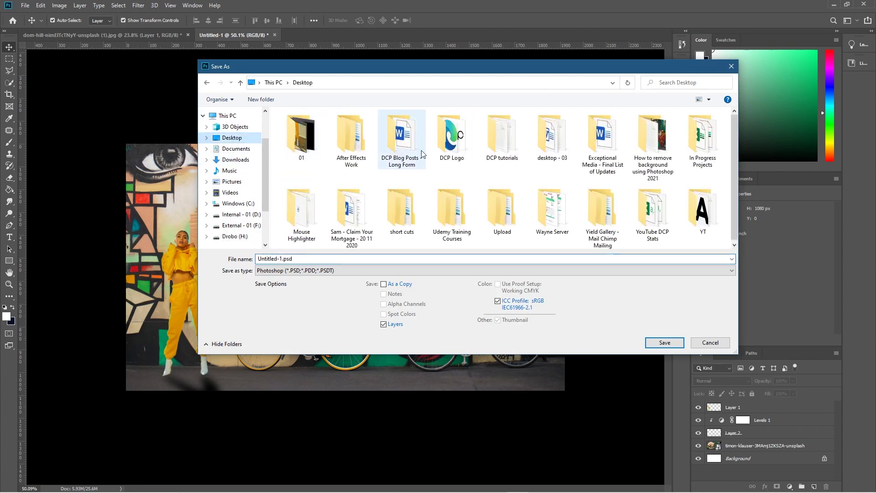
pyautogui.doubleClick(638, 165)
pyautogui.click(332, 256)
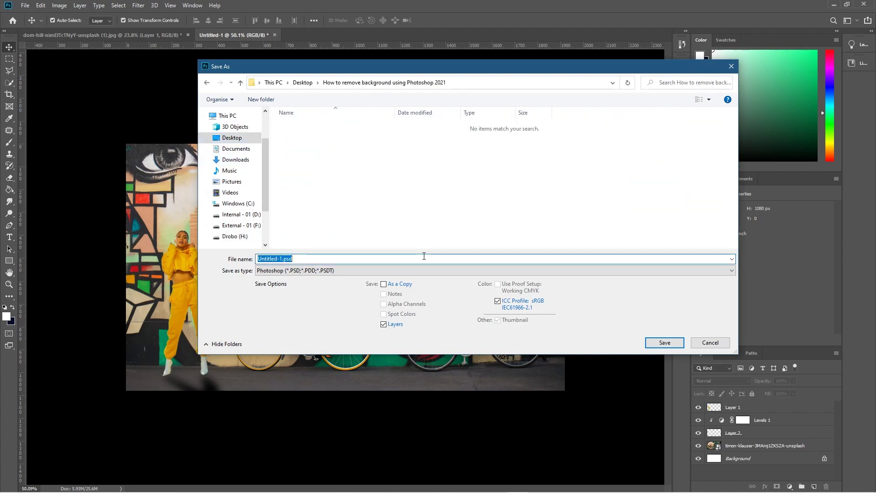
pyautogui.write('main comp - 01')
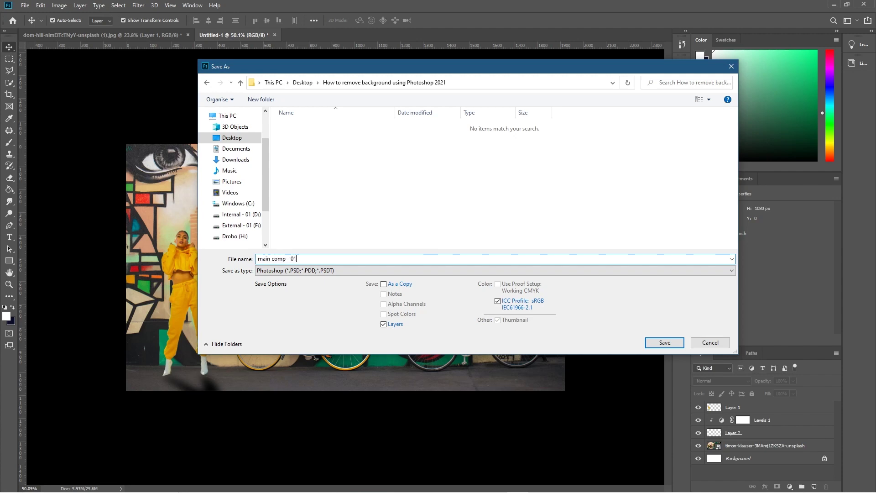
pyautogui.press('Return')
pyautogui.click(711, 137)
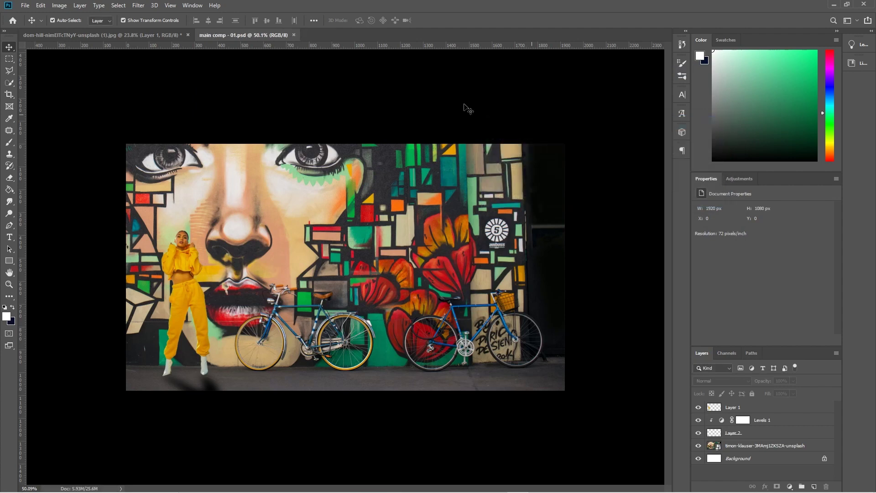
pyautogui.click(25, 5)
pyautogui.moveTo(47, 132)
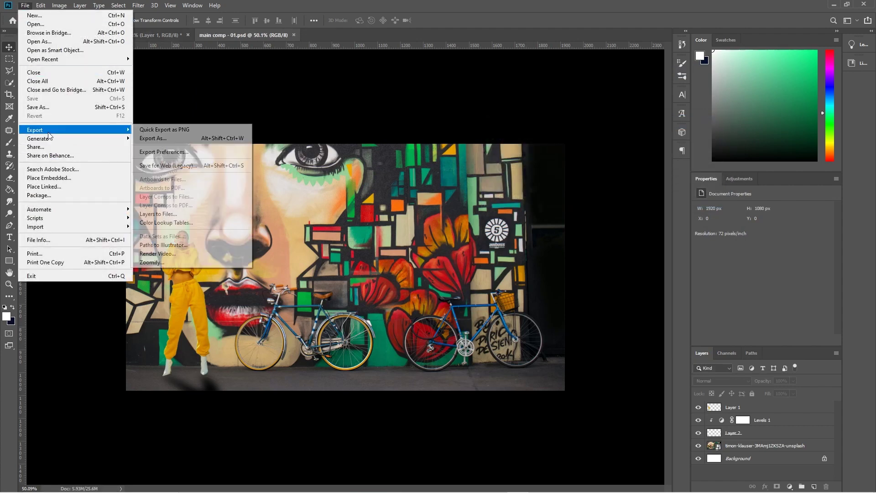
# Export the composite with Export As as main comp - 01.jpg, a 1920 × 1080 JPG at 100% quality
pyautogui.click(147, 139)
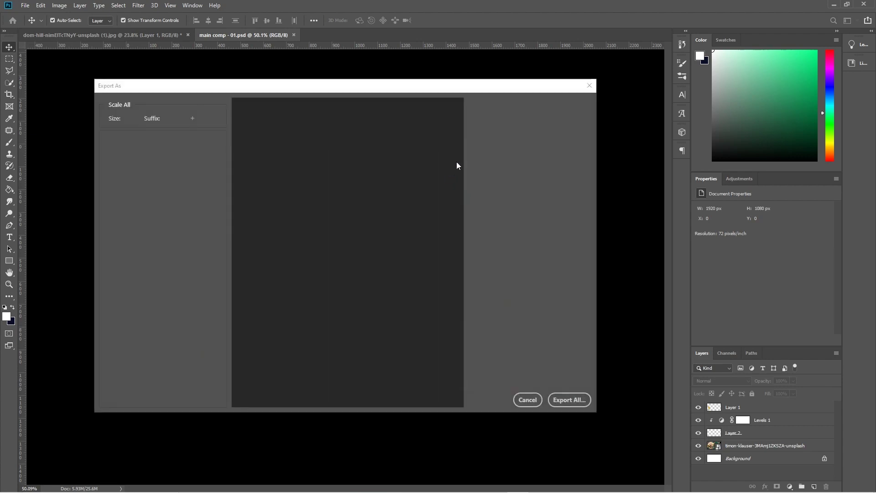
pyautogui.click(530, 120)
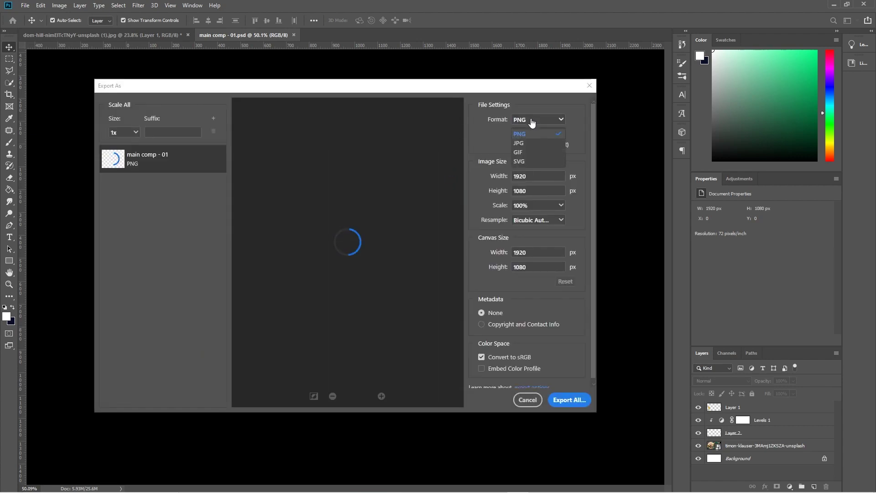
pyautogui.click(537, 145)
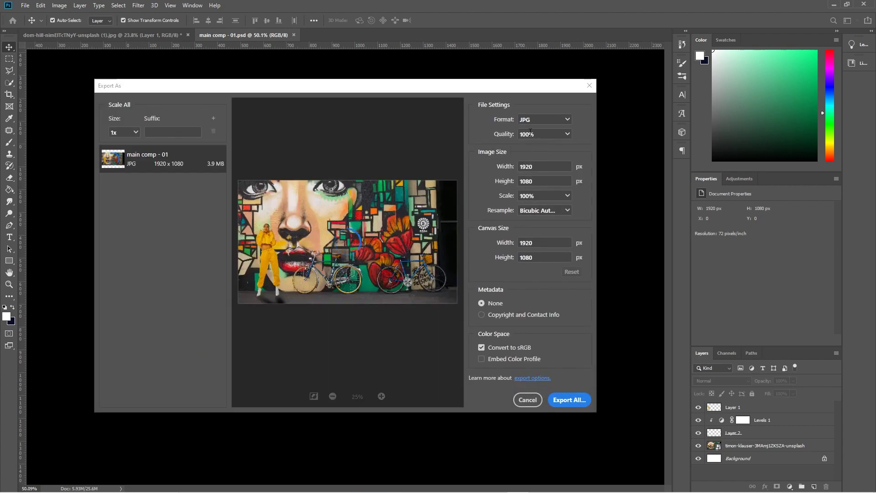
pyautogui.click(576, 401)
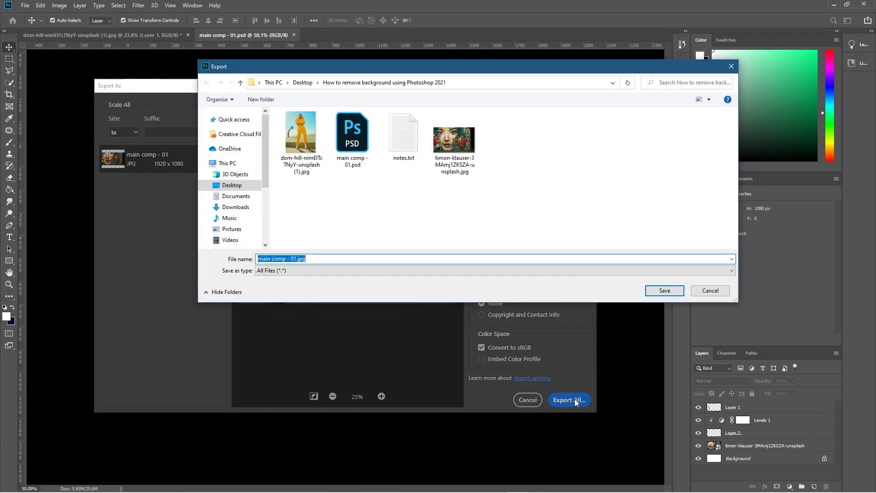
pyautogui.click(661, 291)
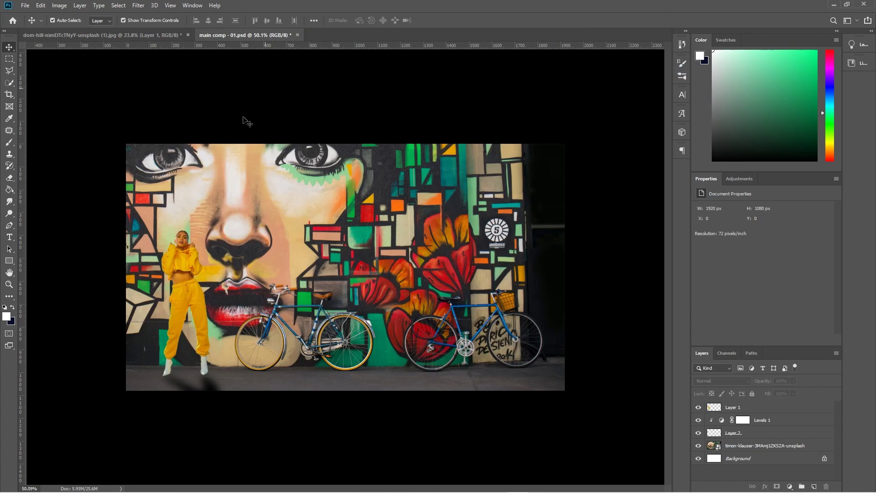
# Close the composite saving changes, then save the woman's photo as cut out - 01.psd and close it
pyautogui.click(297, 35)
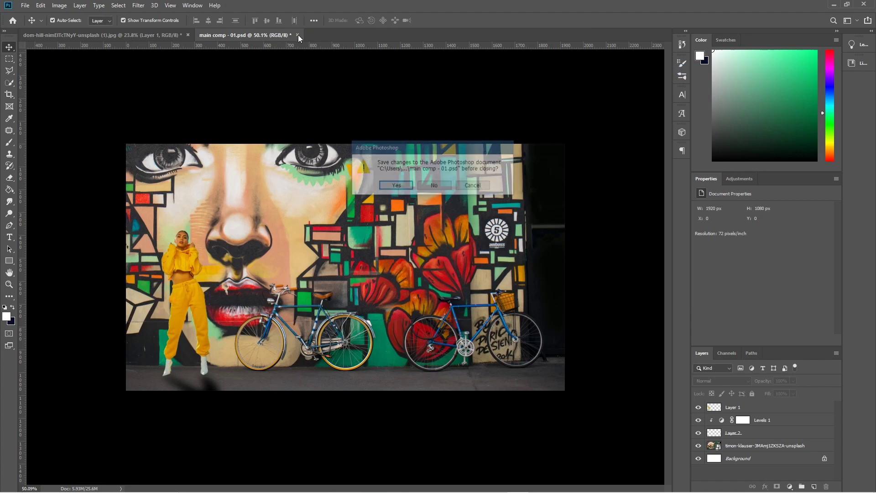
pyautogui.click(402, 187)
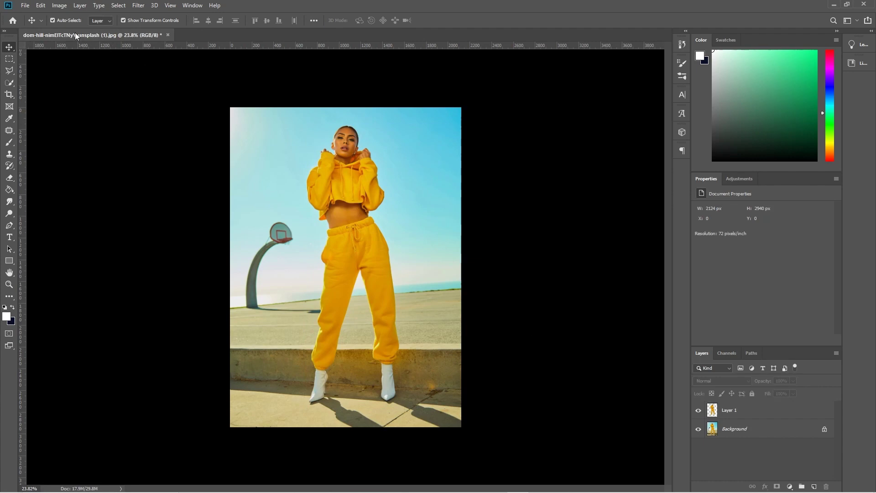
pyautogui.click(26, 5)
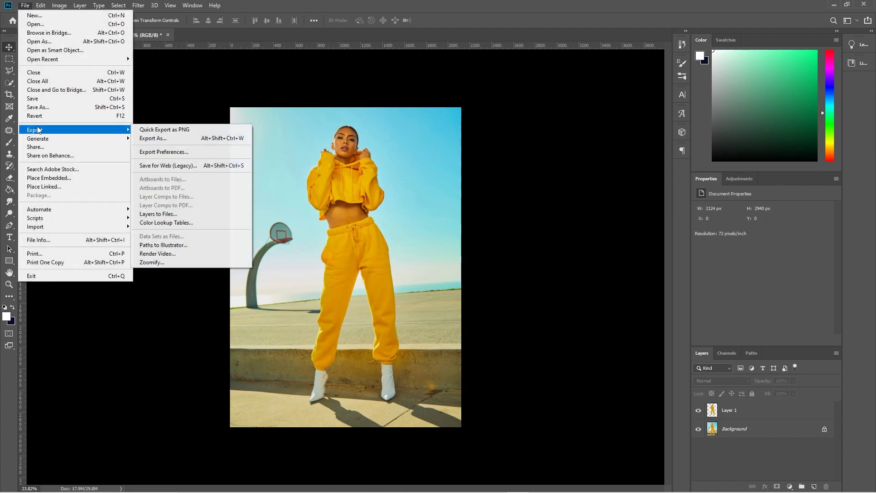
pyautogui.click(38, 107)
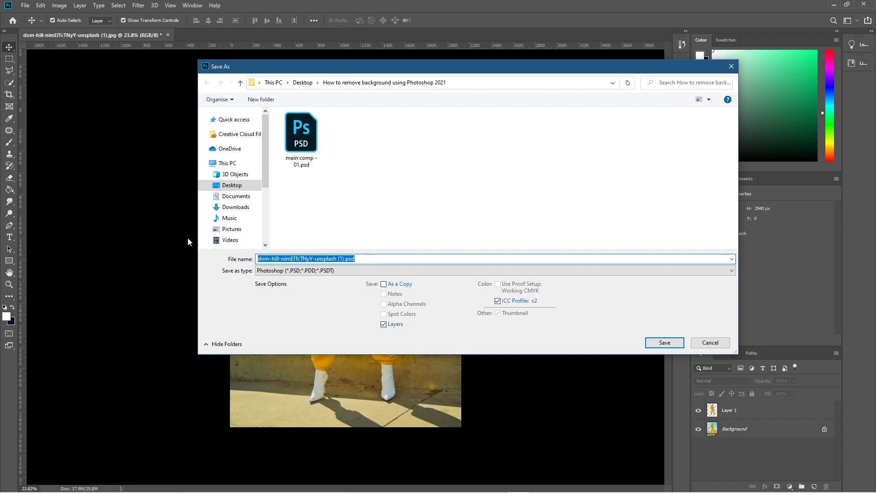
pyautogui.write('cut out - 01')
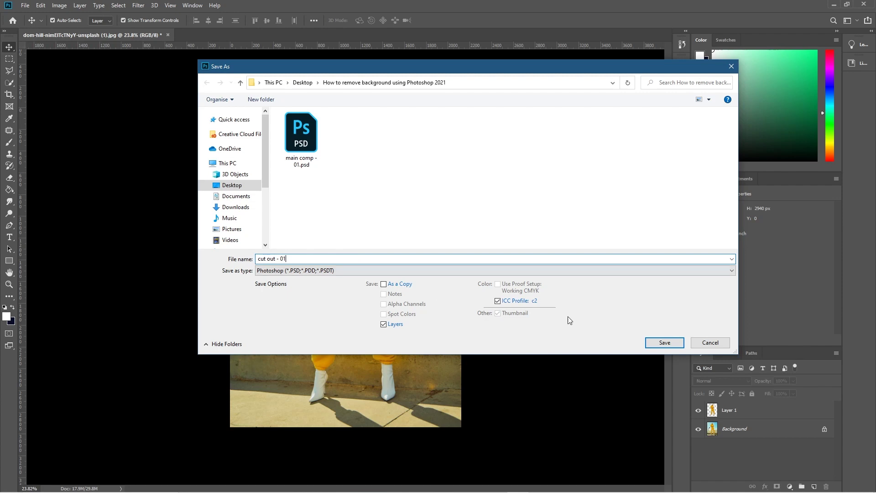
pyautogui.click(653, 343)
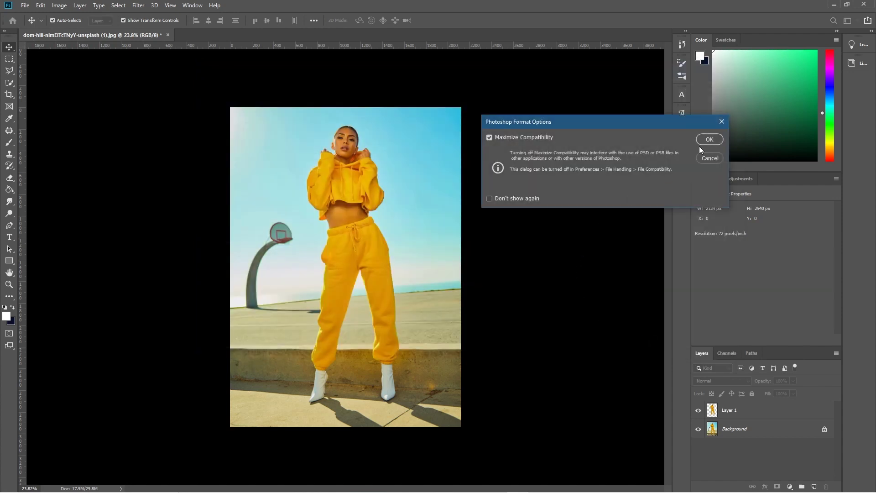
pyautogui.click(707, 140)
pyautogui.click(108, 35)
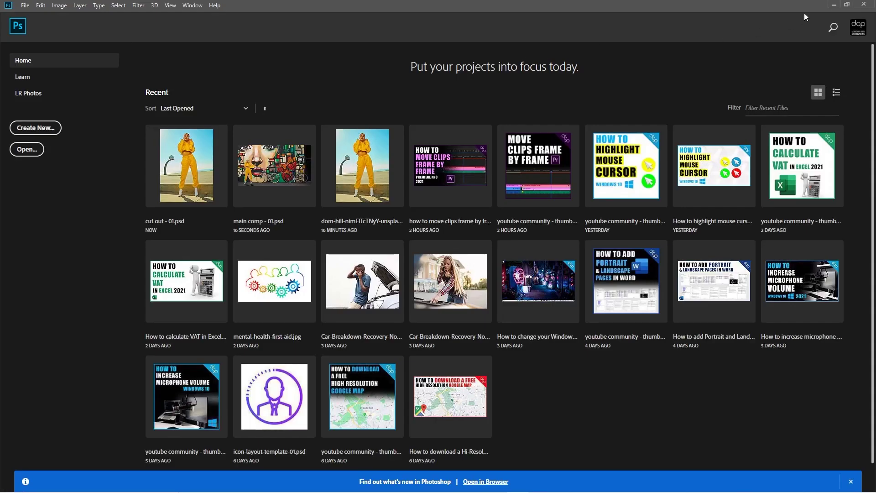
# Minimize Photoshop and preview the wall photo, then main comp - 01.jpg, in Photos
pyautogui.click(834, 4)
pyautogui.moveTo(657, 9); pyautogui.dragTo(371, 53)
pyautogui.click(372, 169)
pyautogui.click(511, 180)
pyautogui.doubleClick(510, 179)
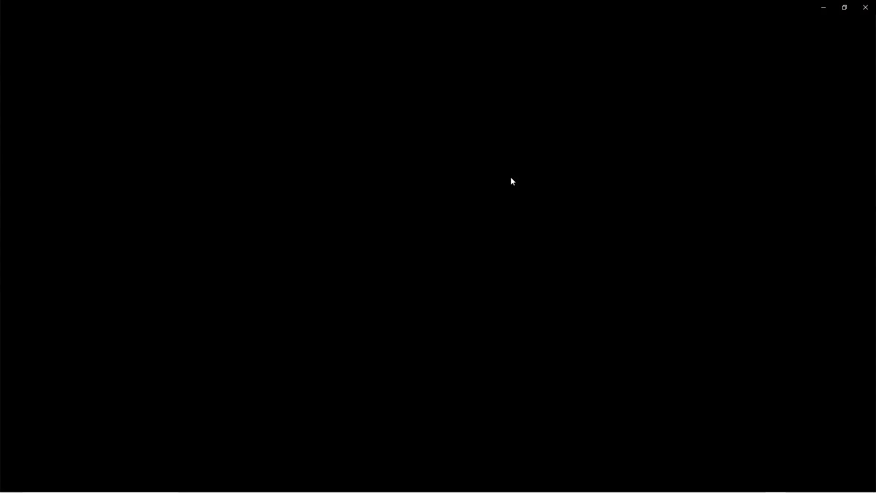
pyautogui.click(860, 10)
pyautogui.doubleClick(372, 169)
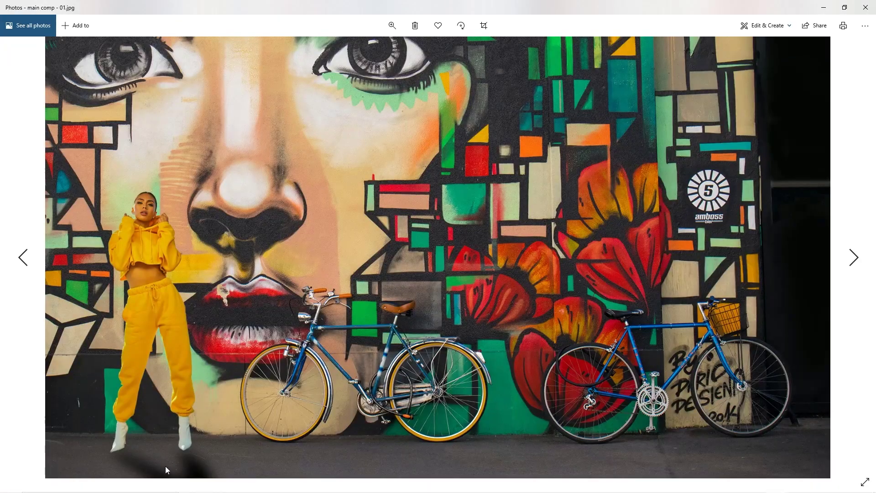
# Close Photos, set main comp - 01.jpg as the desktop background, and close File Explorer
pyautogui.click(865, 7)
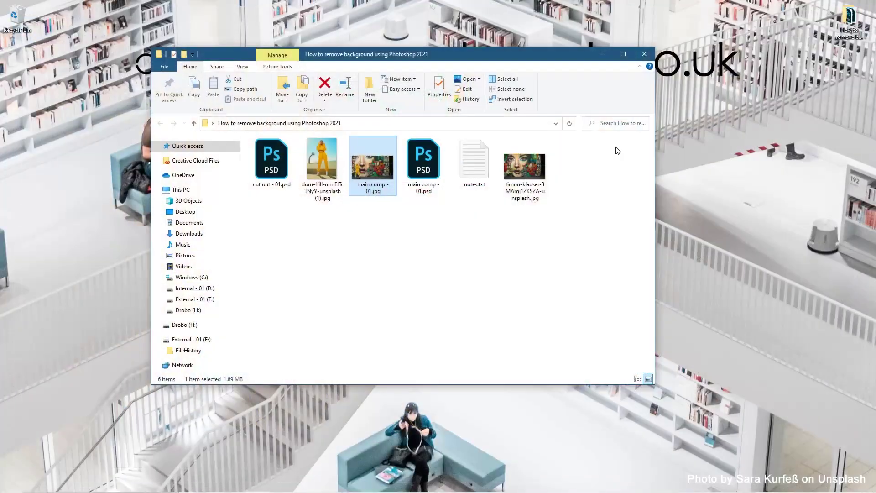
pyautogui.click(324, 167)
pyautogui.rightClick(324, 166)
pyautogui.rightClick(361, 172)
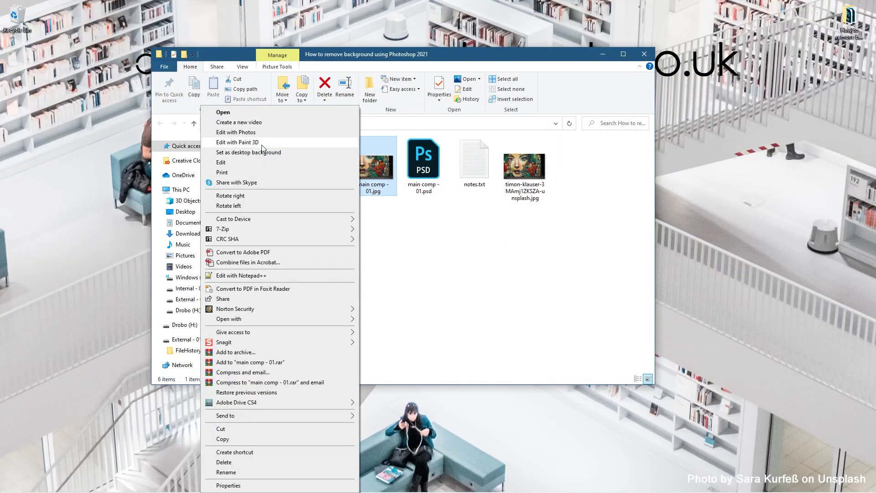
pyautogui.click(582, 100)
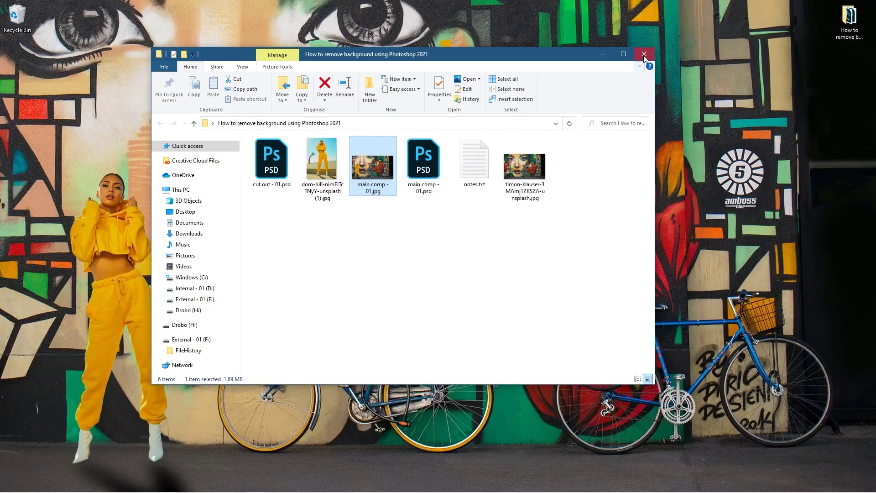
pyautogui.click(644, 55)
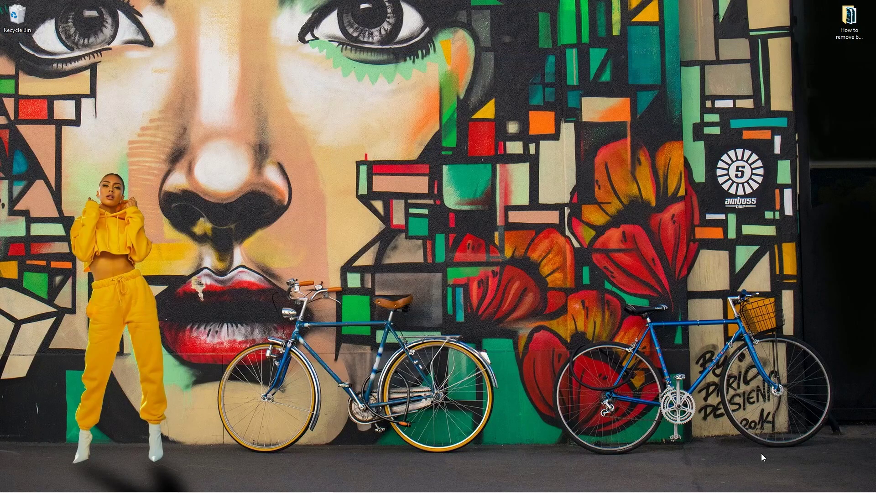